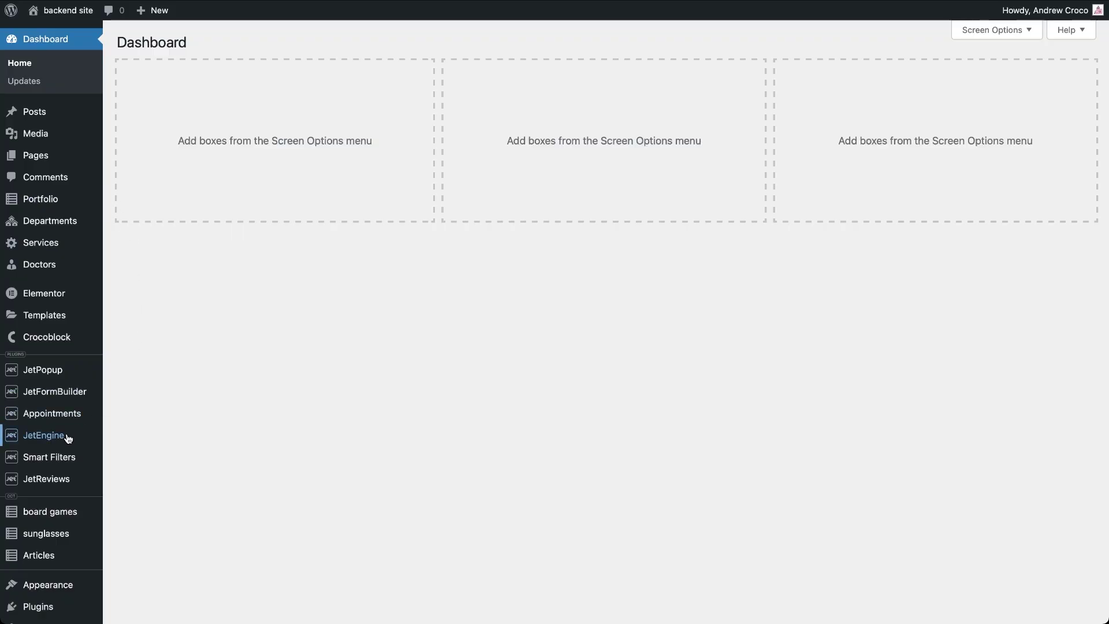
Open the sunglasses custom content type, select its single-item REST endpoint URL, and view its Fields.
{"action": "mouse_move", "coordinate": [64, 436]}
{"action": "left_click", "coordinate": [148, 541]}
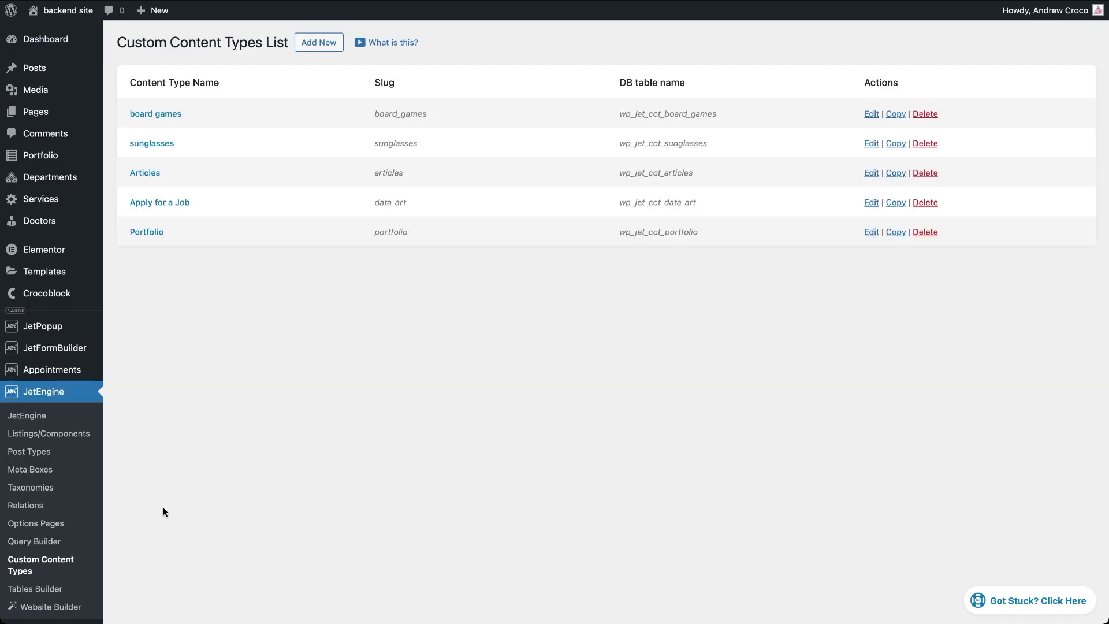
{"action": "left_click", "coordinate": [167, 144]}
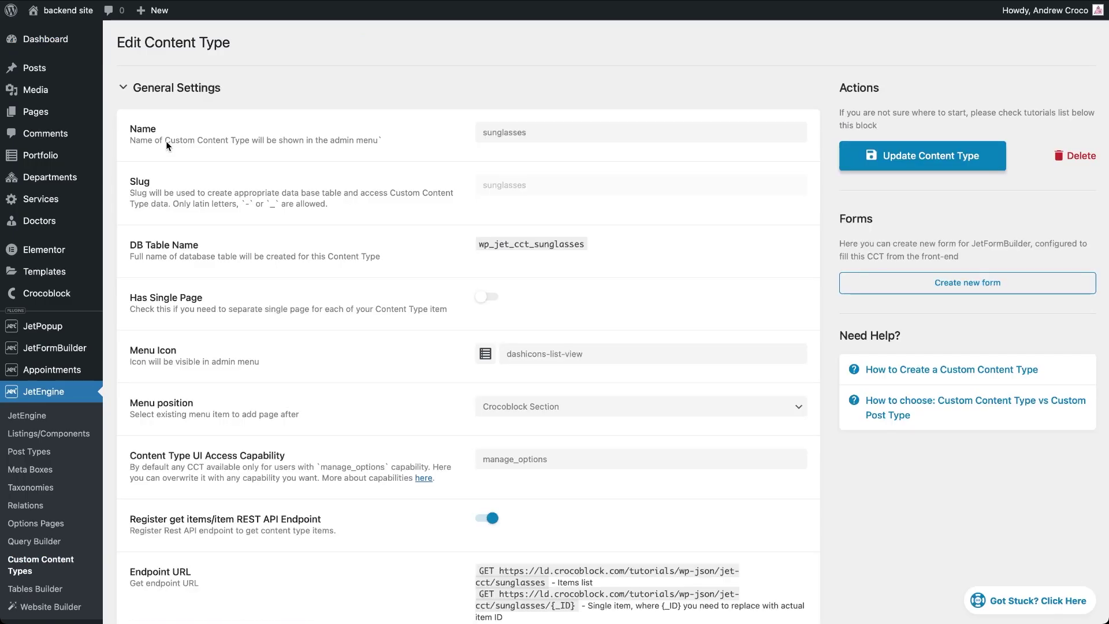
{"action": "scroll", "coordinate": [356, 341], "scroll_direction": "down", "scroll_amount": 4}
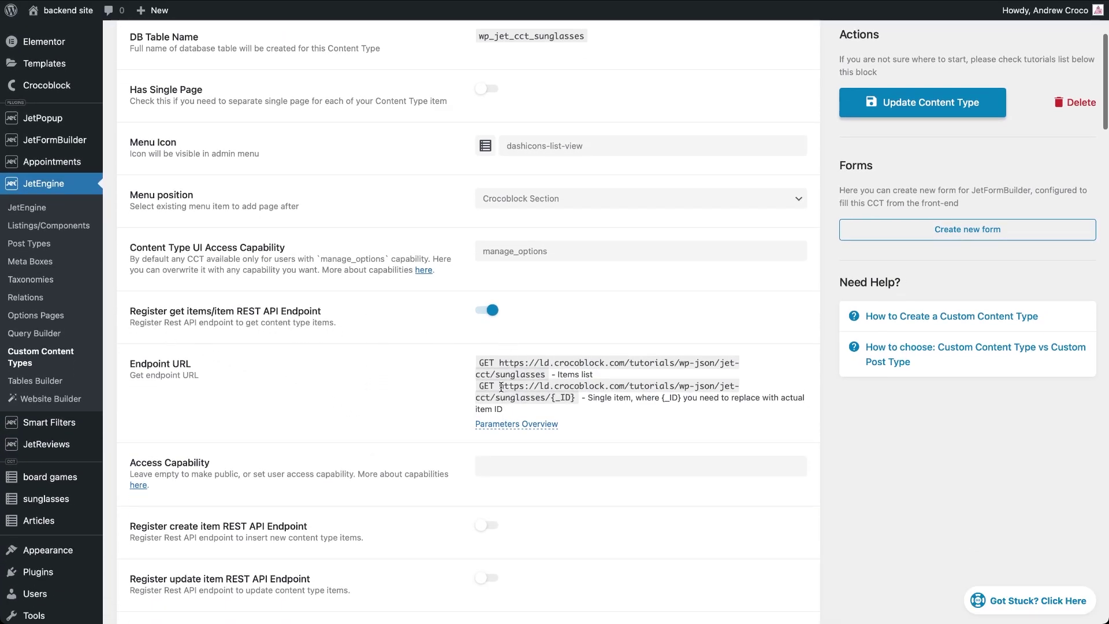
{"action": "left_click_drag", "start_coordinate": [501, 387], "coordinate": [577, 400]}
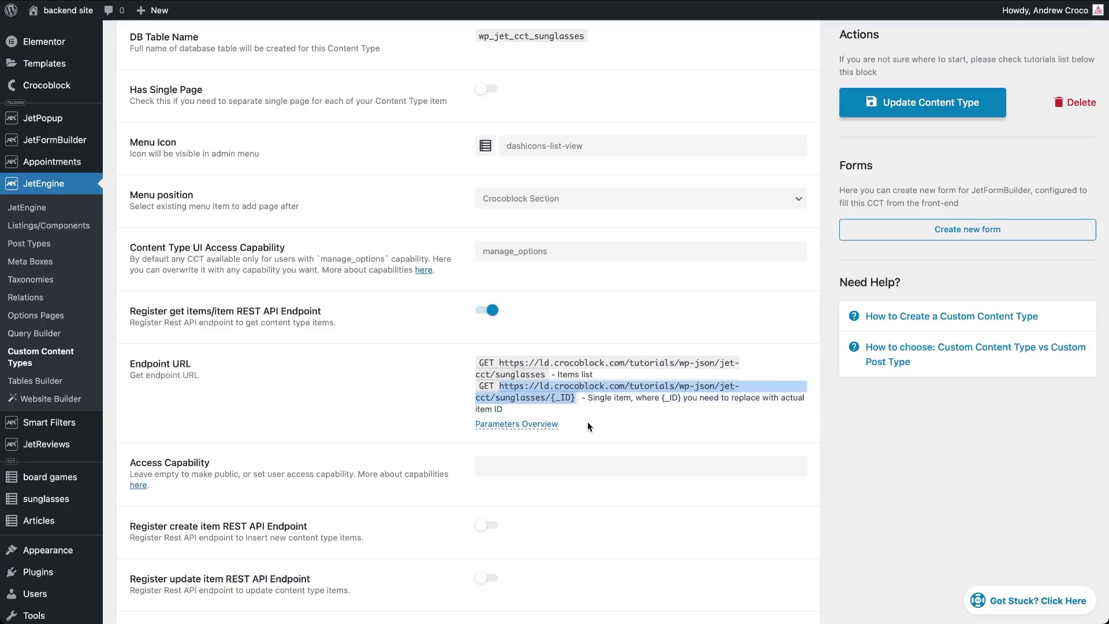
{"action": "scroll", "coordinate": [587, 423], "scroll_direction": "down", "scroll_amount": 10}
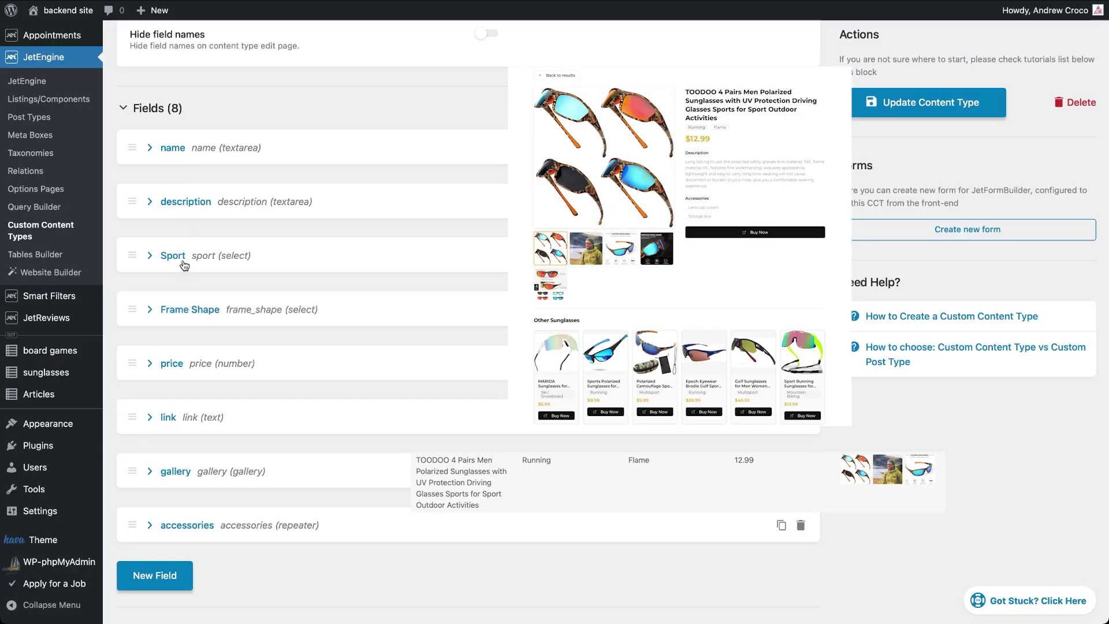
{"action": "left_click", "coordinate": [169, 310]}
{"action": "scroll", "coordinate": [309, 464], "scroll_direction": "down", "scroll_amount": 3}
{"action": "scroll", "coordinate": [310, 464], "scroll_direction": "up", "scroll_amount": 4}
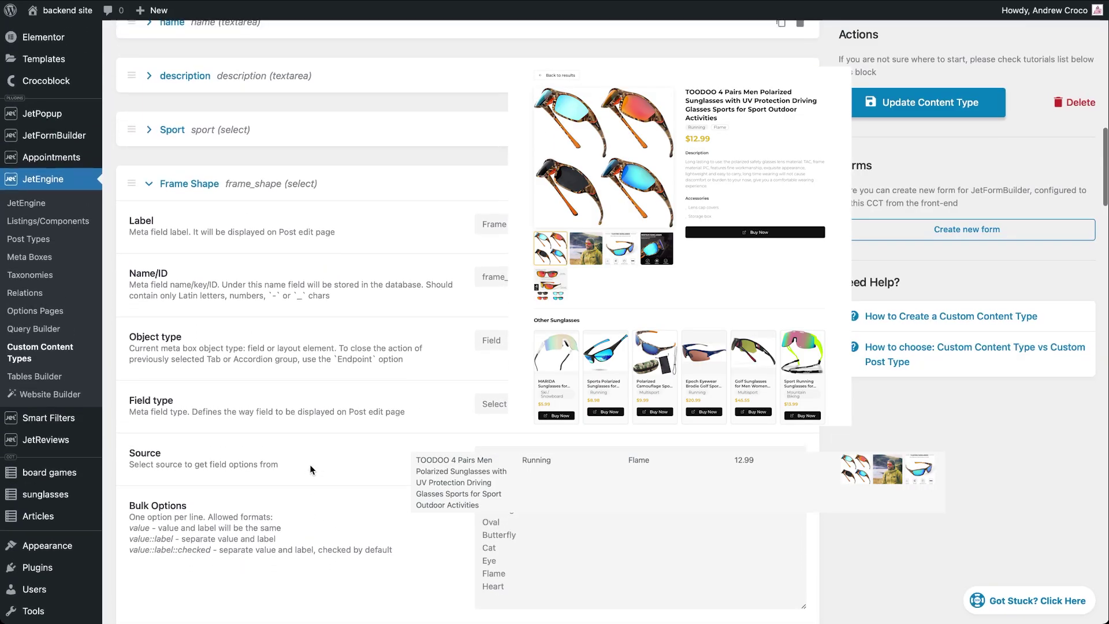
{"action": "left_click", "coordinate": [150, 272]}
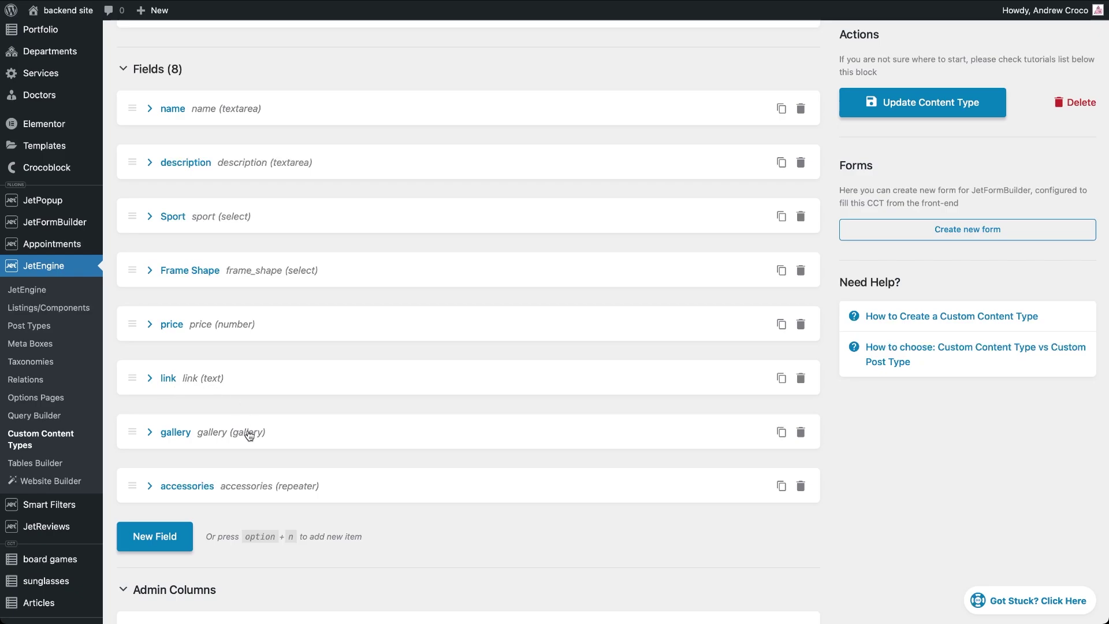
{"action": "left_click", "coordinate": [156, 439]}
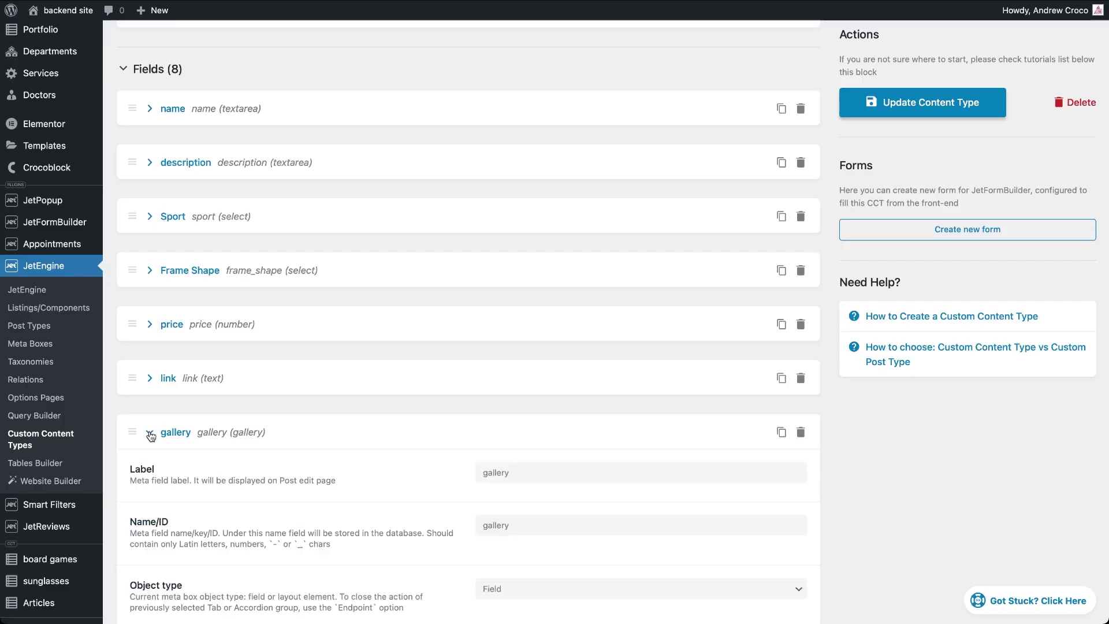
{"action": "scroll", "coordinate": [234, 521], "scroll_direction": "down", "scroll_amount": 5}
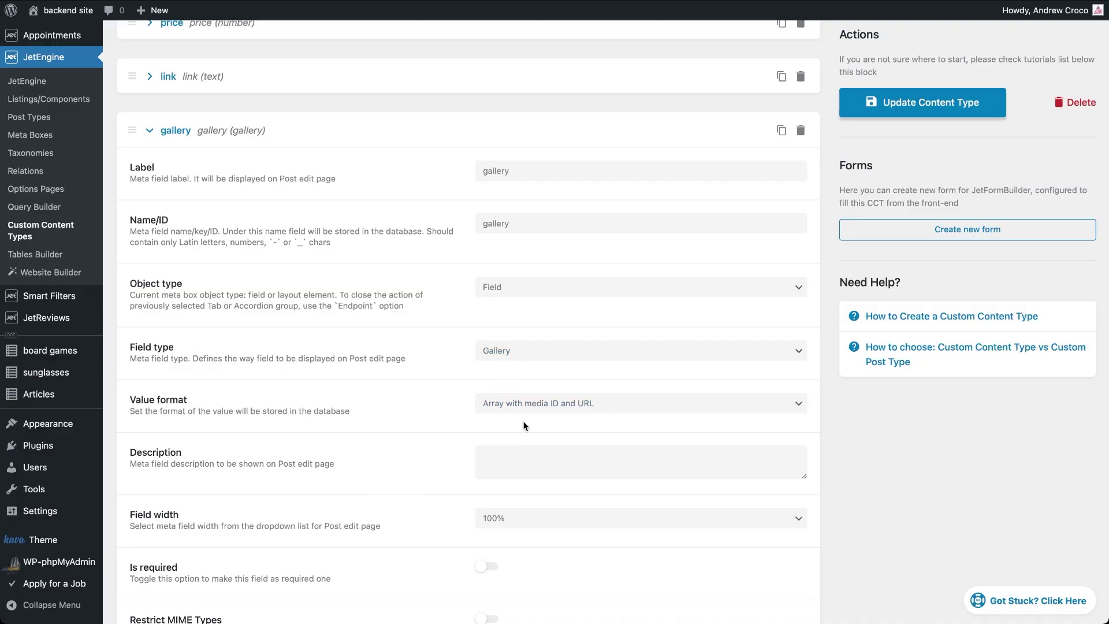
{"action": "left_click", "coordinate": [524, 404]}
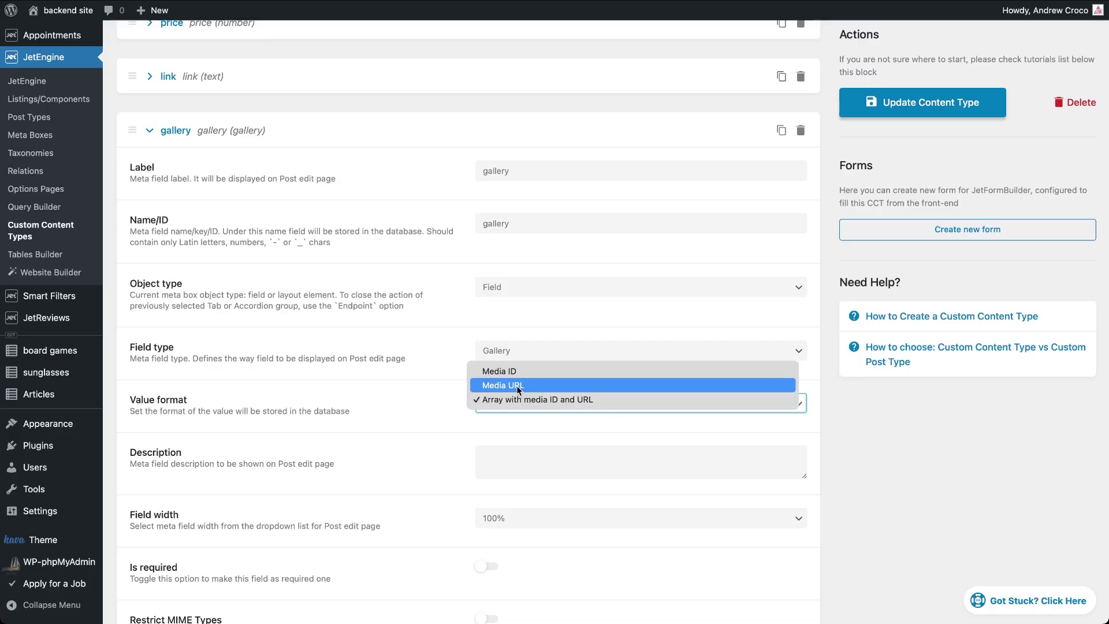
{"action": "left_click", "coordinate": [406, 435]}
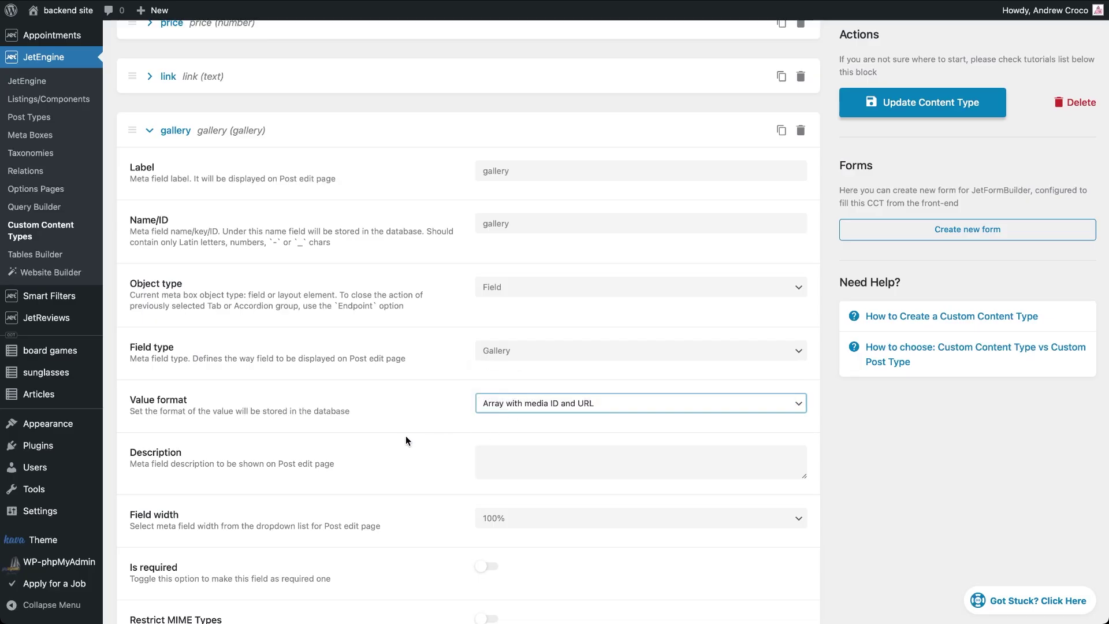
{"action": "left_click", "coordinate": [150, 130]}
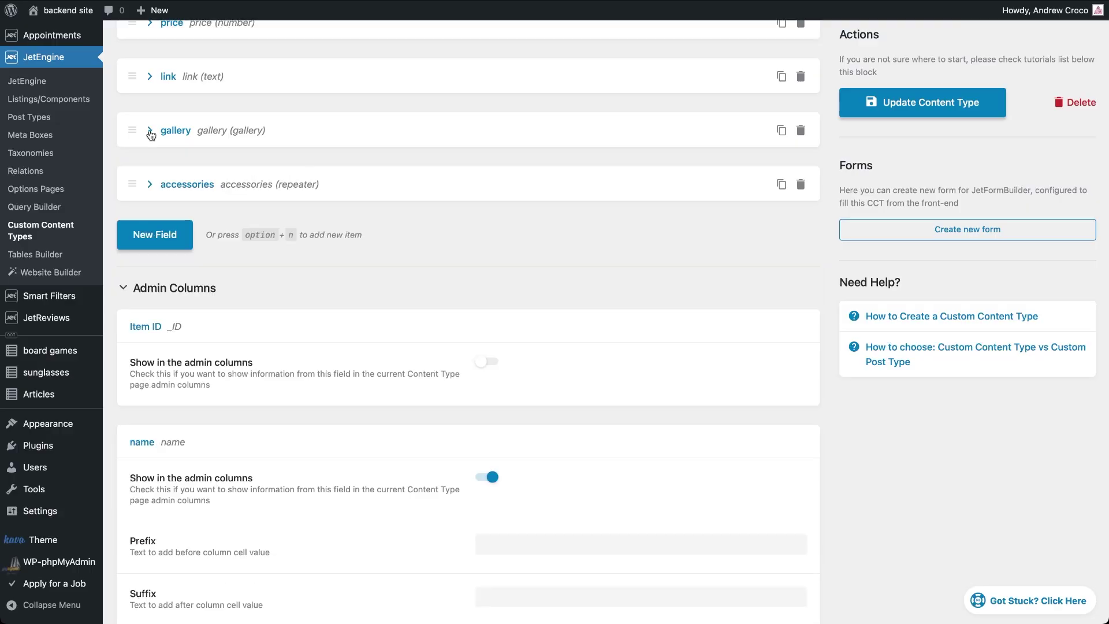
Expand the accessories repeater field to reveal its single 'addition' text subfield.
{"action": "left_click", "coordinate": [150, 186]}
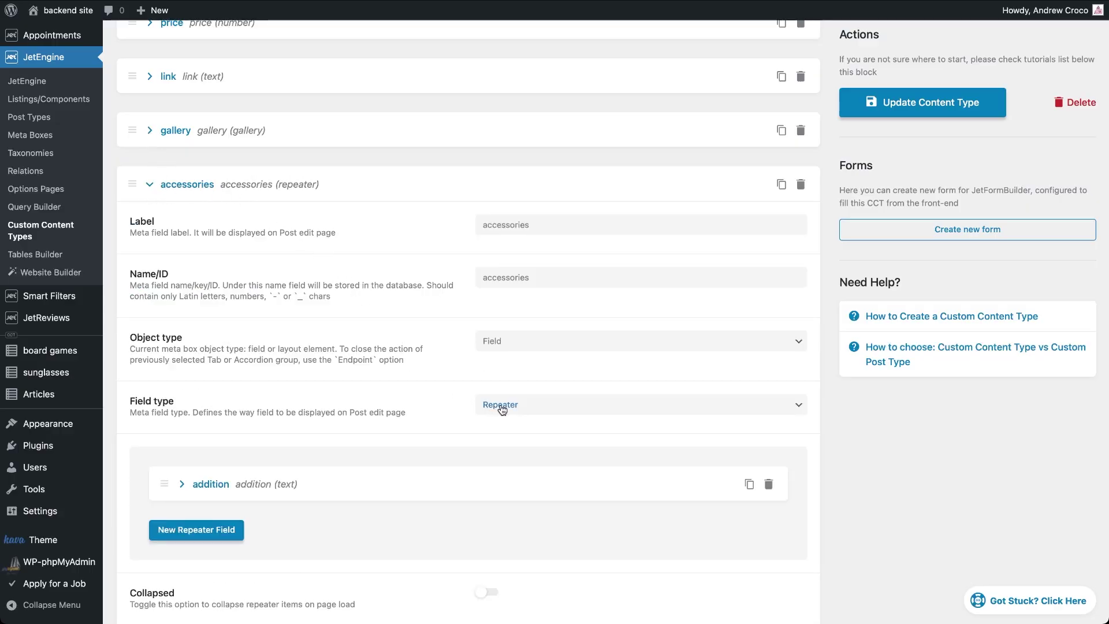
{"action": "scroll", "coordinate": [393, 543], "scroll_direction": "down", "scroll_amount": 2}
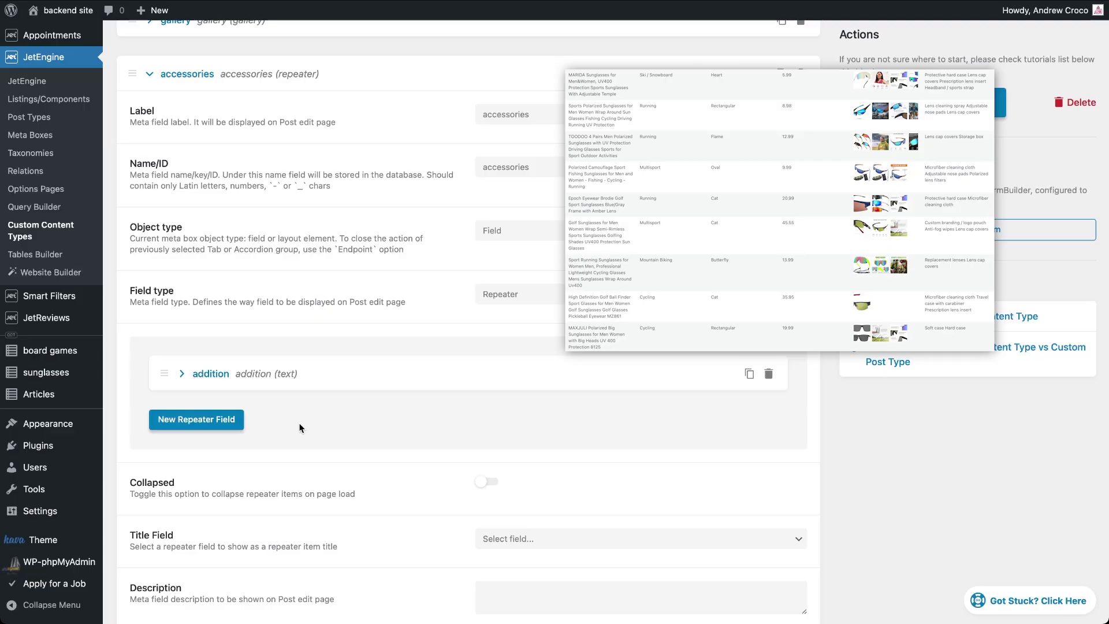
Open 'sunglasses query' in Query Builder to view its my/sunglasses-query endpoint and arguments.
{"action": "left_click", "coordinate": [56, 207]}
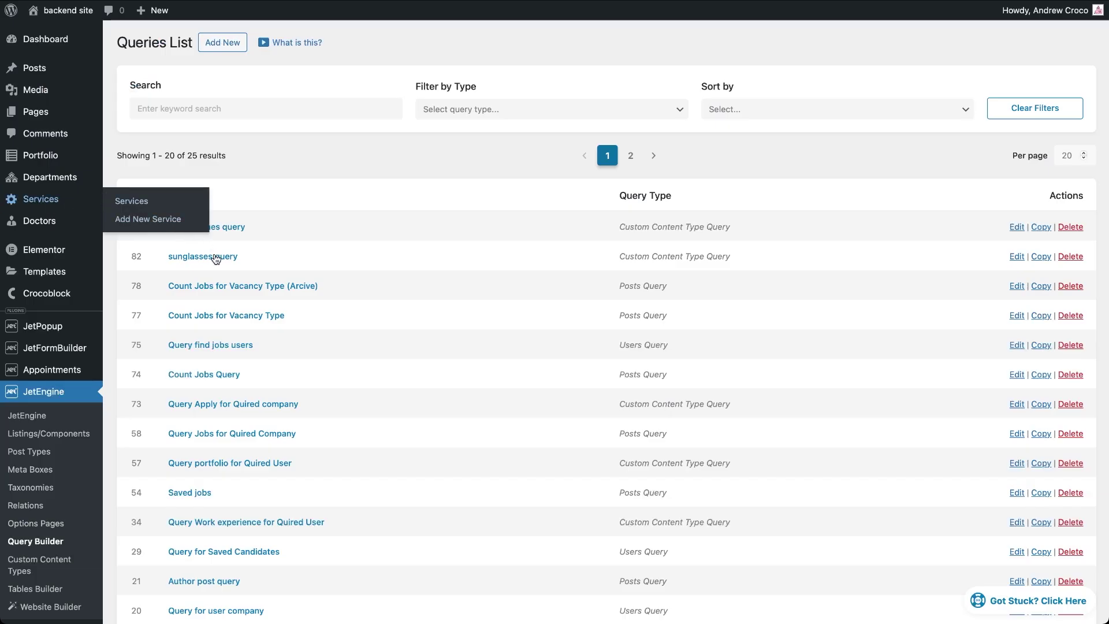
{"action": "left_click", "coordinate": [216, 258]}
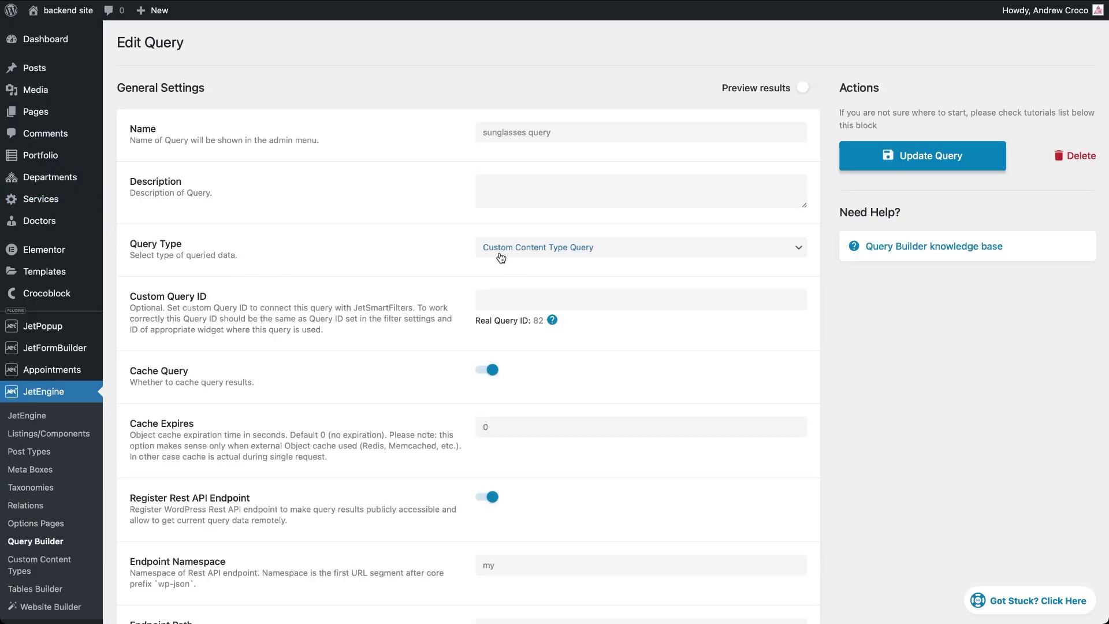
{"action": "scroll", "coordinate": [436, 418], "scroll_direction": "down", "scroll_amount": 5}
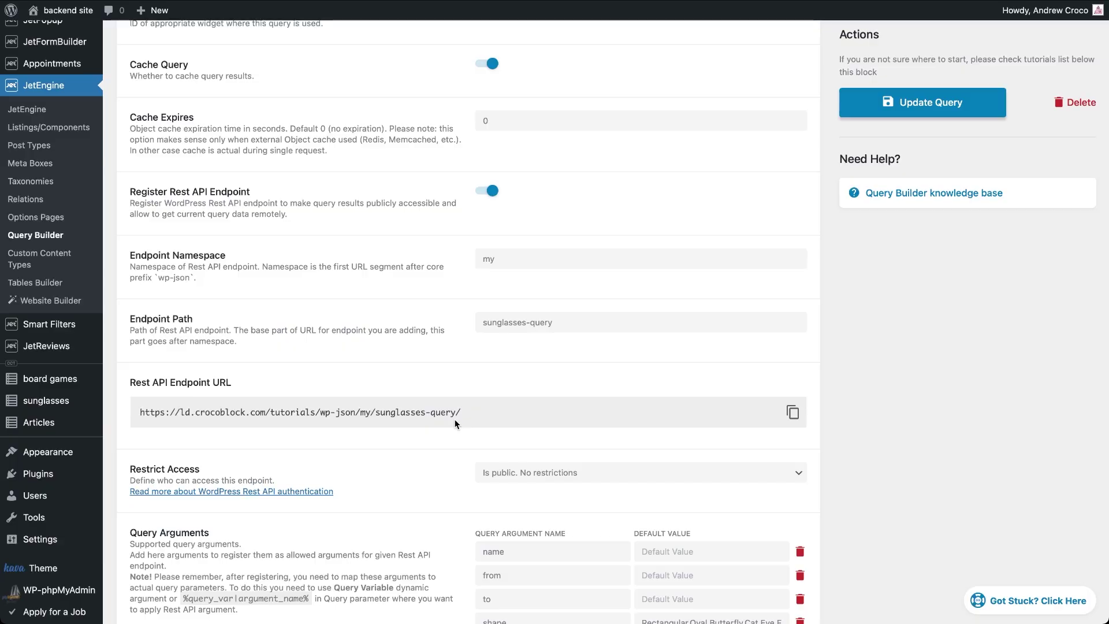
{"action": "scroll", "coordinate": [441, 564], "scroll_direction": "down", "scroll_amount": 5}
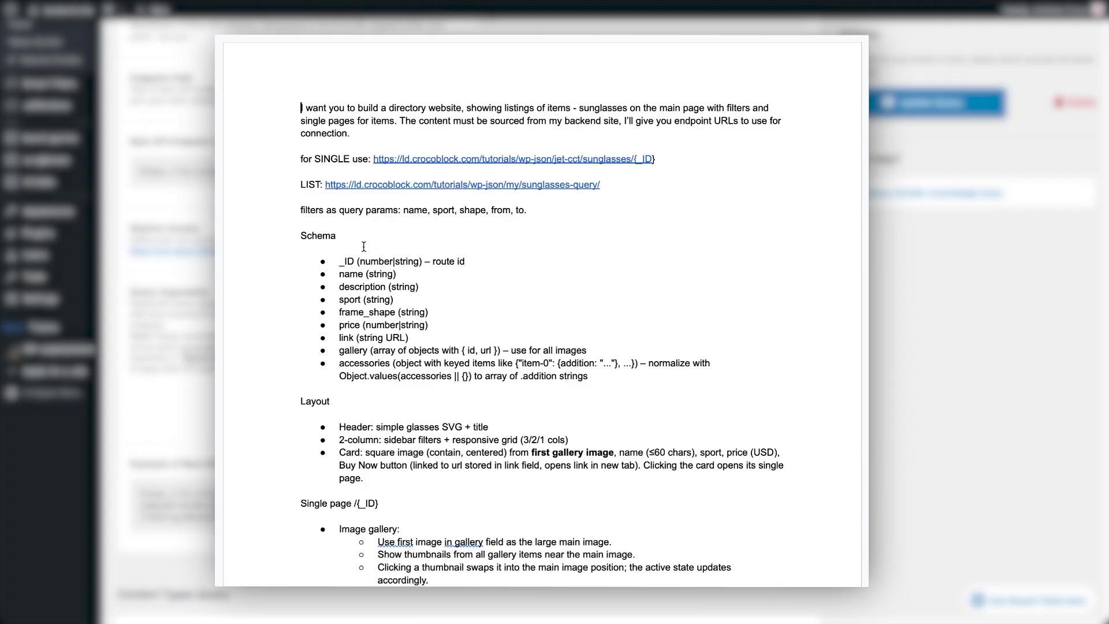
{"action": "left_click_drag", "start_coordinate": [298, 94], "coordinate": [375, 139]}
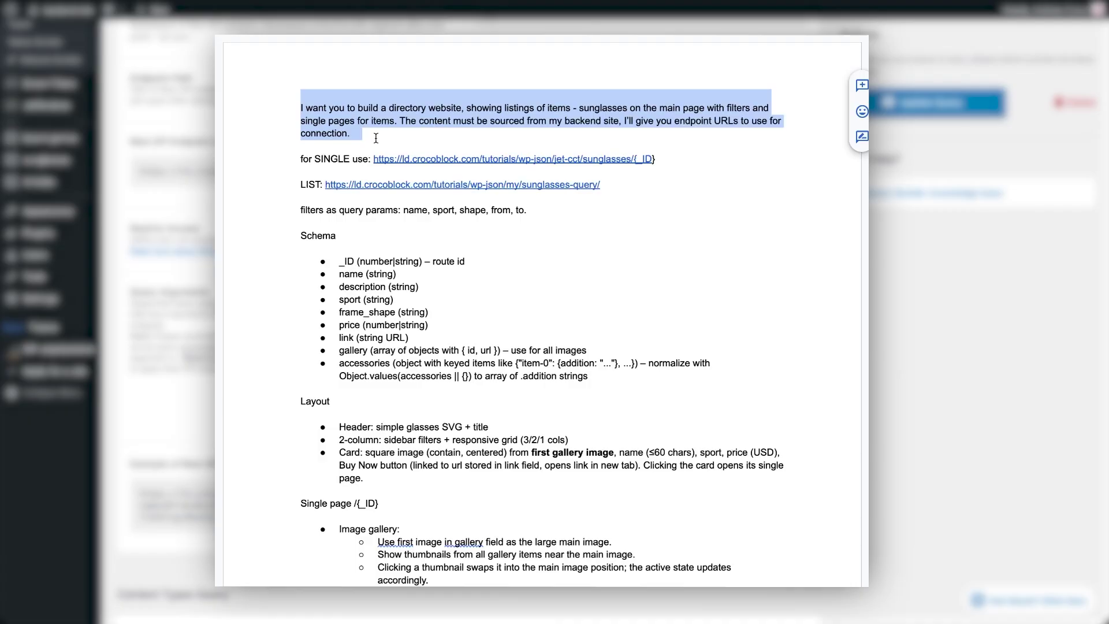
{"action": "left_click", "coordinate": [272, 161]}
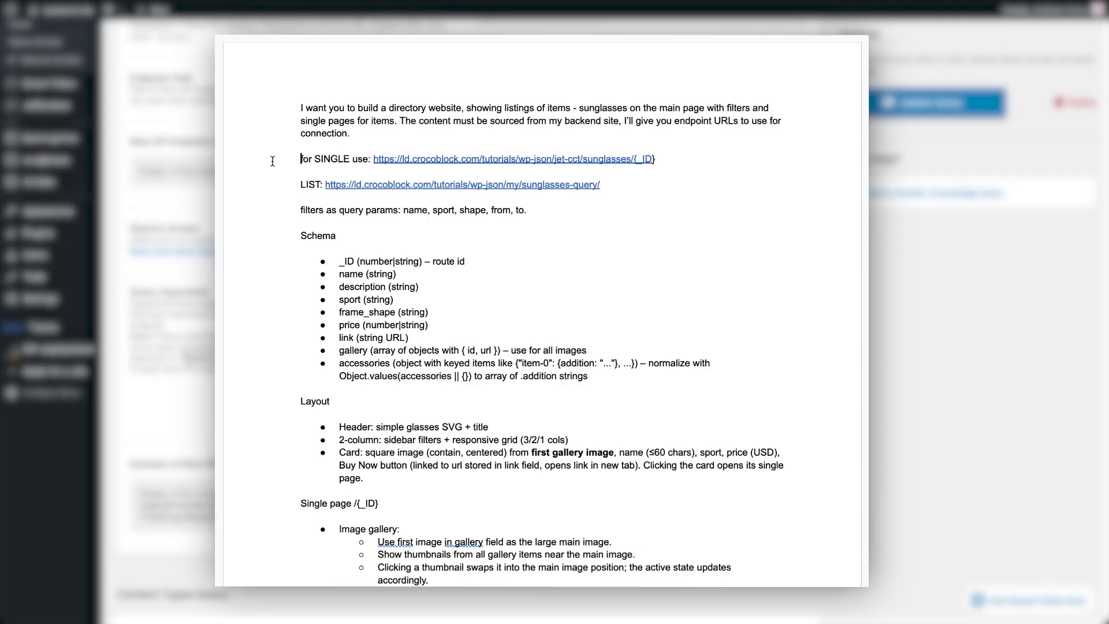
{"action": "left_click_drag", "start_coordinate": [272, 161], "coordinate": [663, 196]}
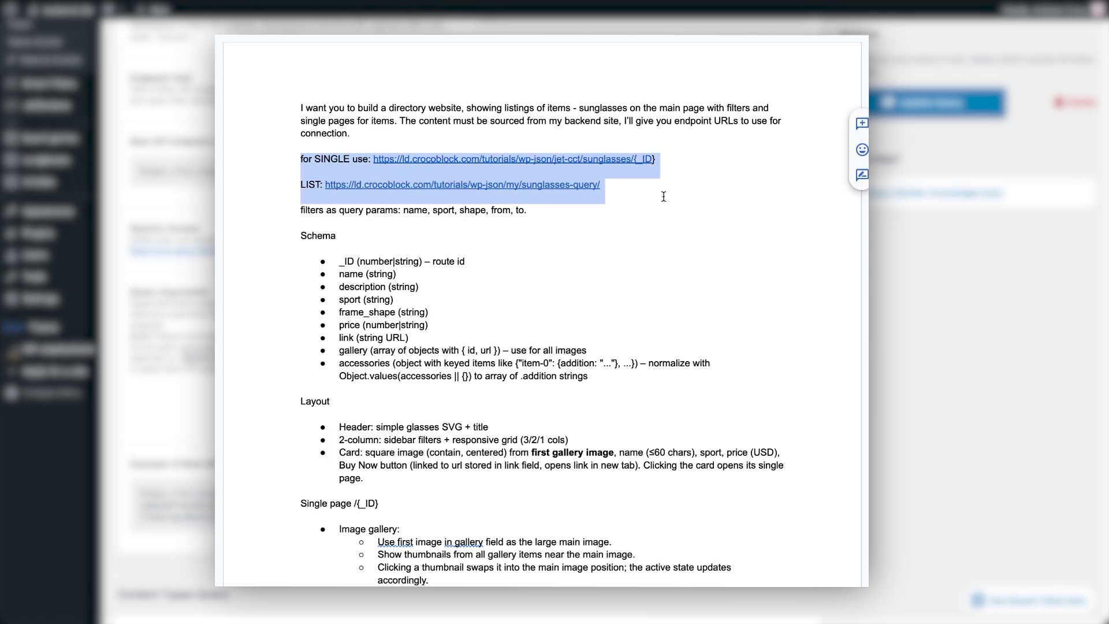
{"action": "left_click_drag", "start_coordinate": [664, 197], "coordinate": [658, 223]}
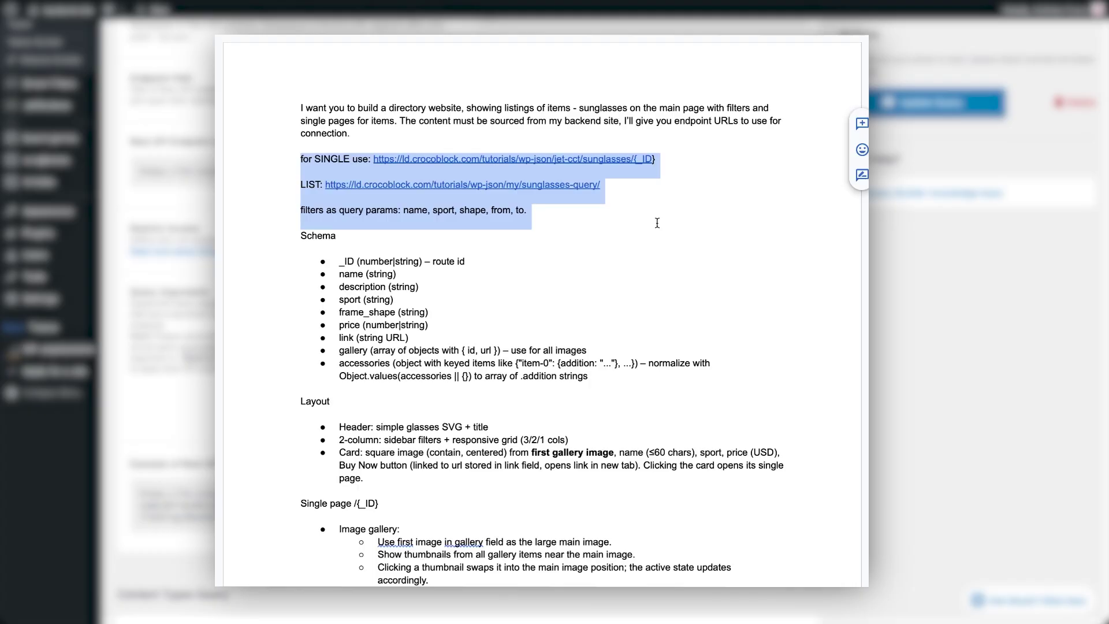
{"action": "left_click", "coordinate": [627, 382], "text": "shift"}
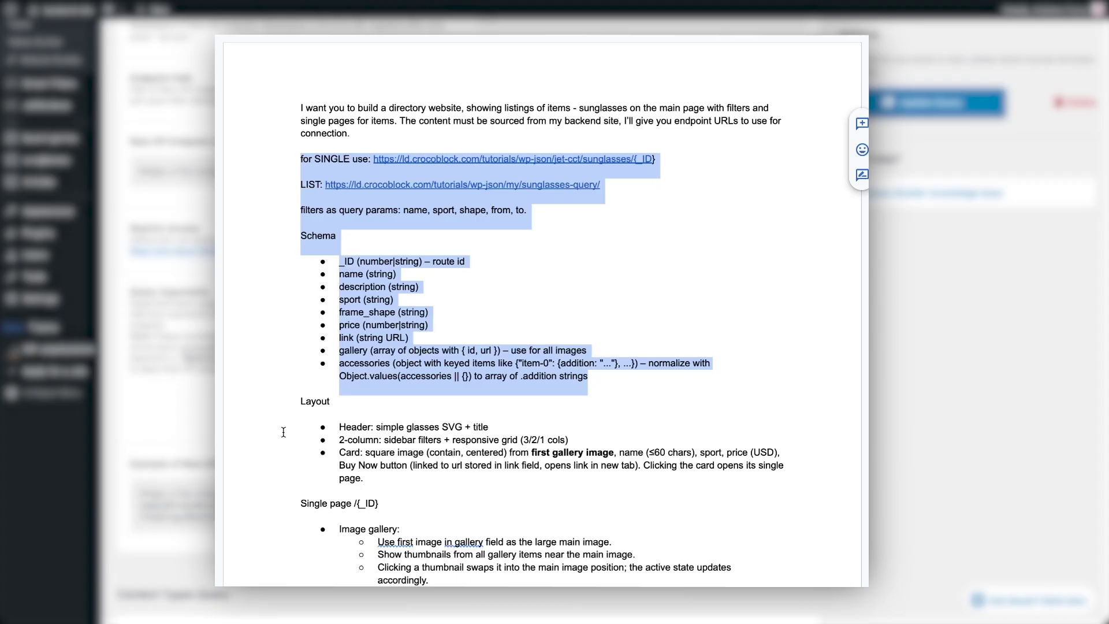
Review the spec's gallery and accessories schema lines and the Layout heading by highlighting them.
{"action": "left_click", "coordinate": [340, 351]}
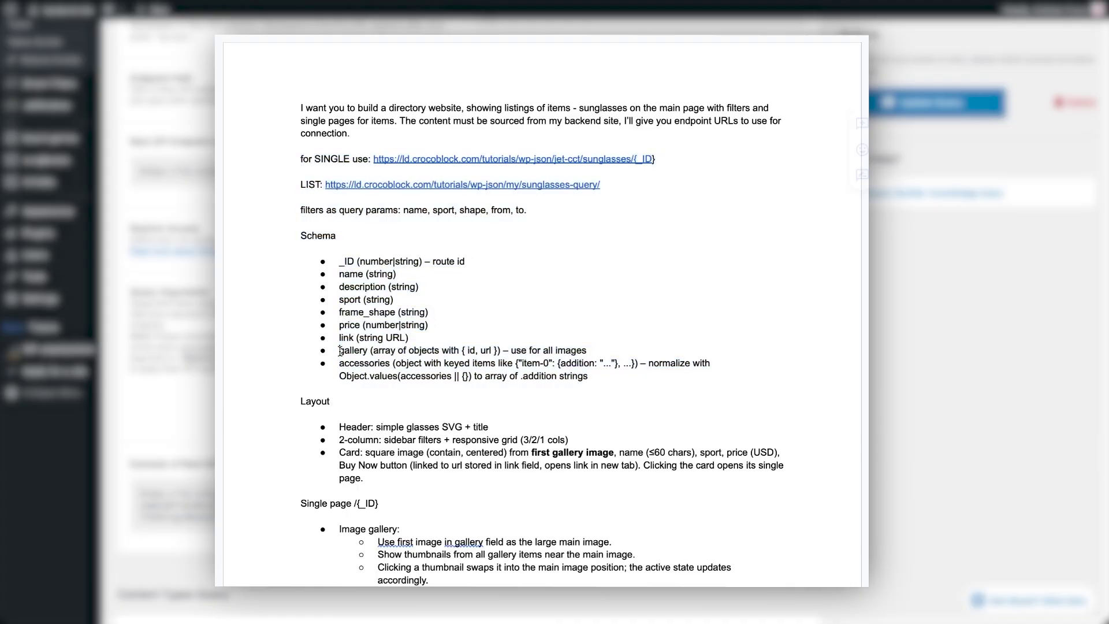
{"action": "left_click", "coordinate": [602, 350], "text": "shift"}
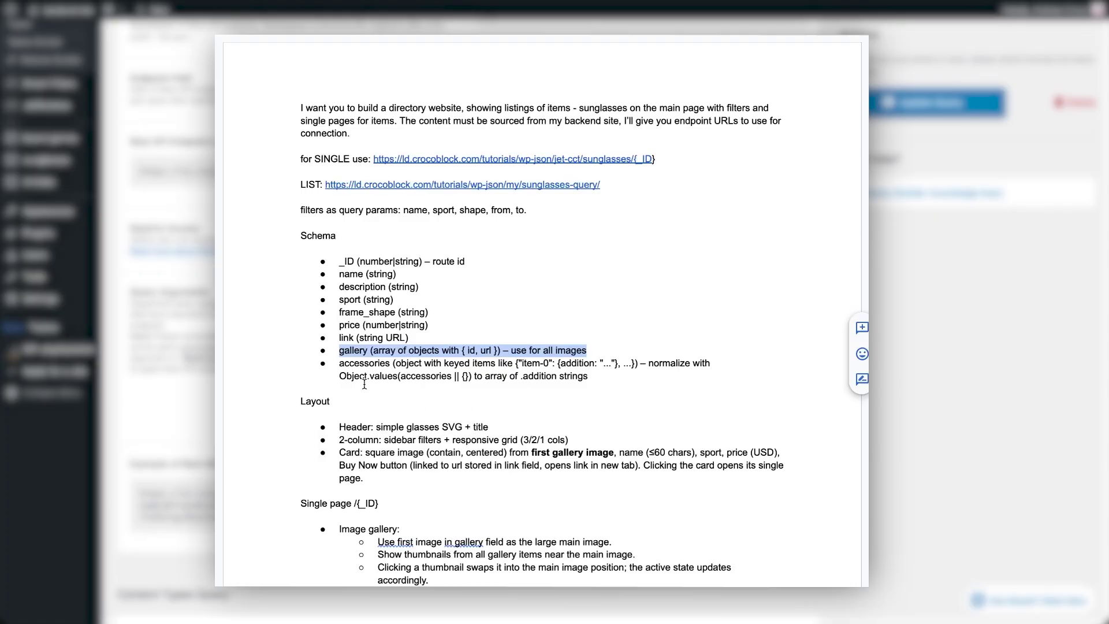
{"action": "left_click", "coordinate": [340, 364]}
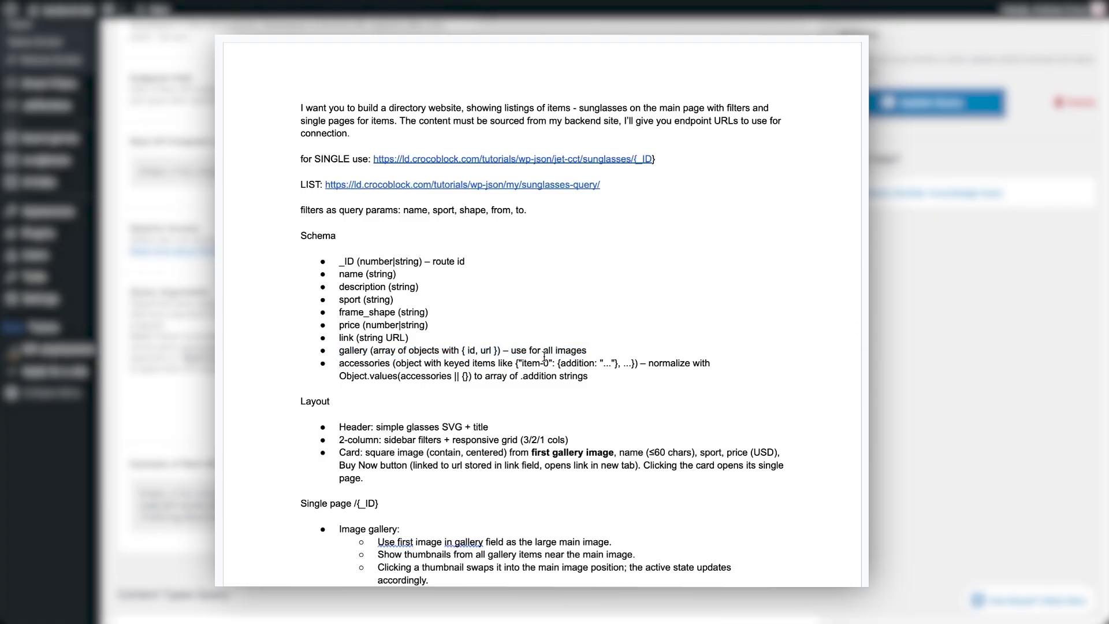
{"action": "left_click", "coordinate": [639, 364], "text": "shift"}
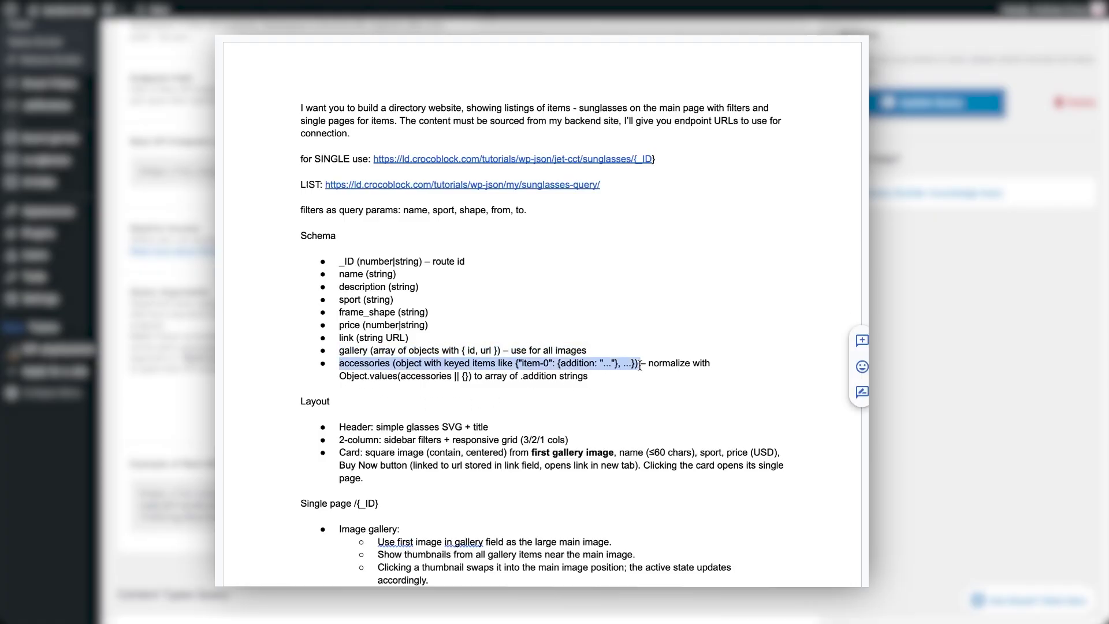
{"action": "left_click", "coordinate": [614, 381], "text": "shift"}
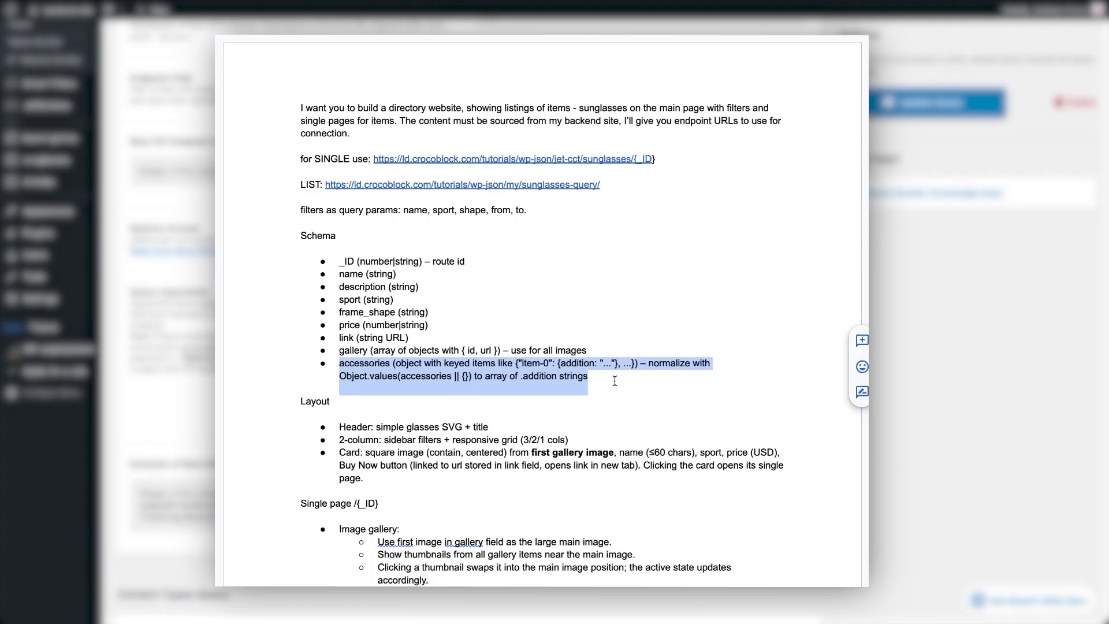
{"action": "left_click", "coordinate": [284, 406]}
{"action": "left_click_drag", "start_coordinate": [292, 404], "coordinate": [347, 404]}
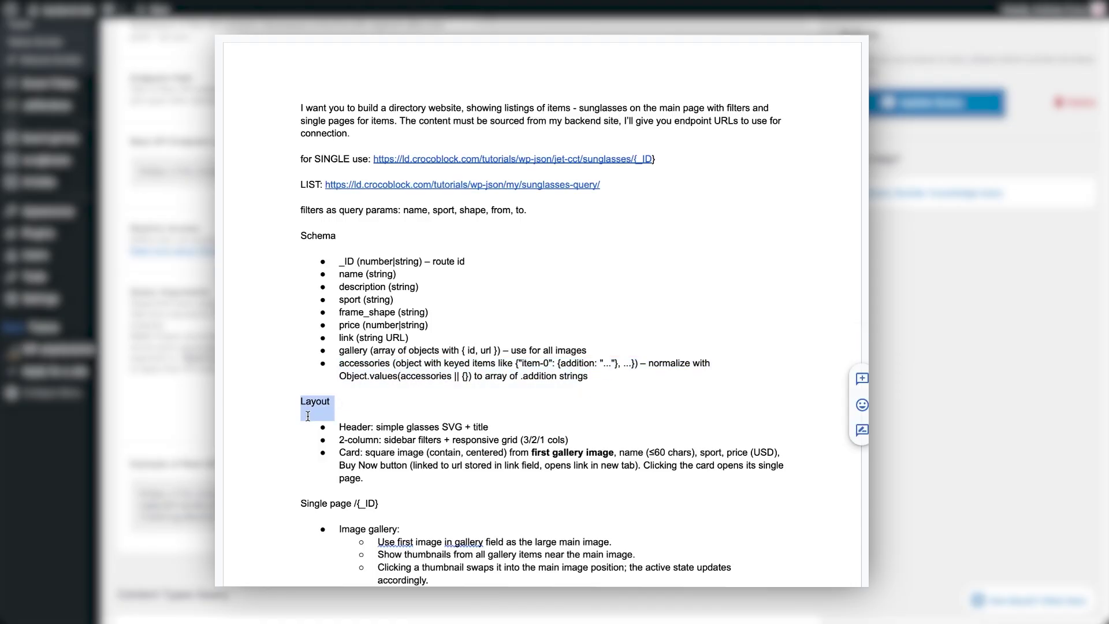
{"action": "left_click", "coordinate": [262, 453]}
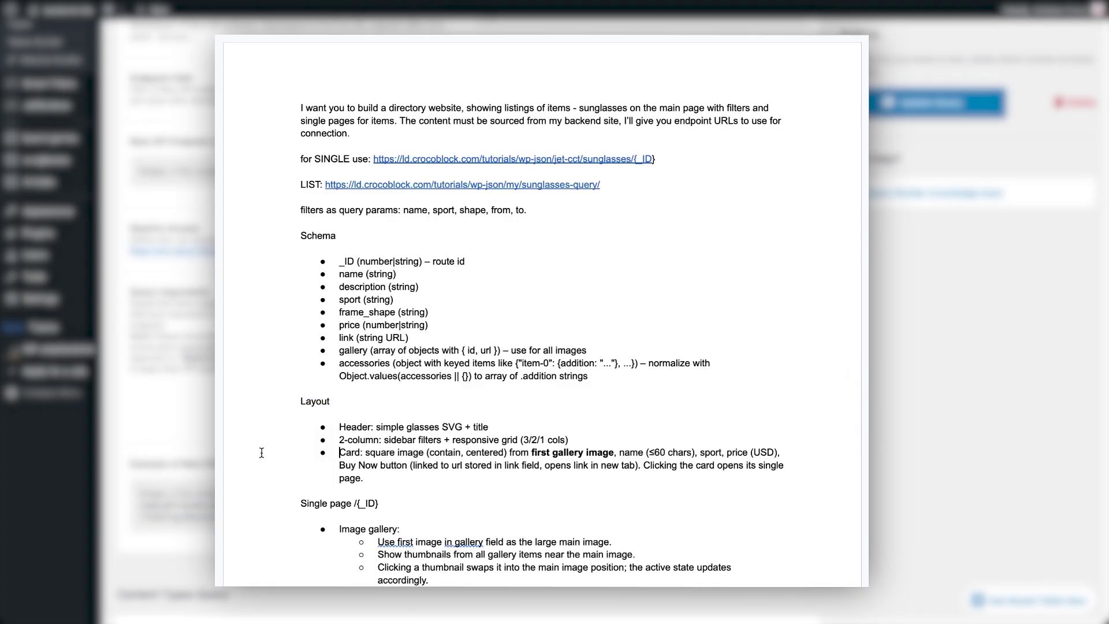
Select the spec's Single page and UX sections in the Google Doc.
{"action": "scroll", "coordinate": [284, 556], "scroll_direction": "down", "scroll_amount": 4}
{"action": "scroll", "coordinate": [287, 564], "scroll_direction": "down", "scroll_amount": 2}
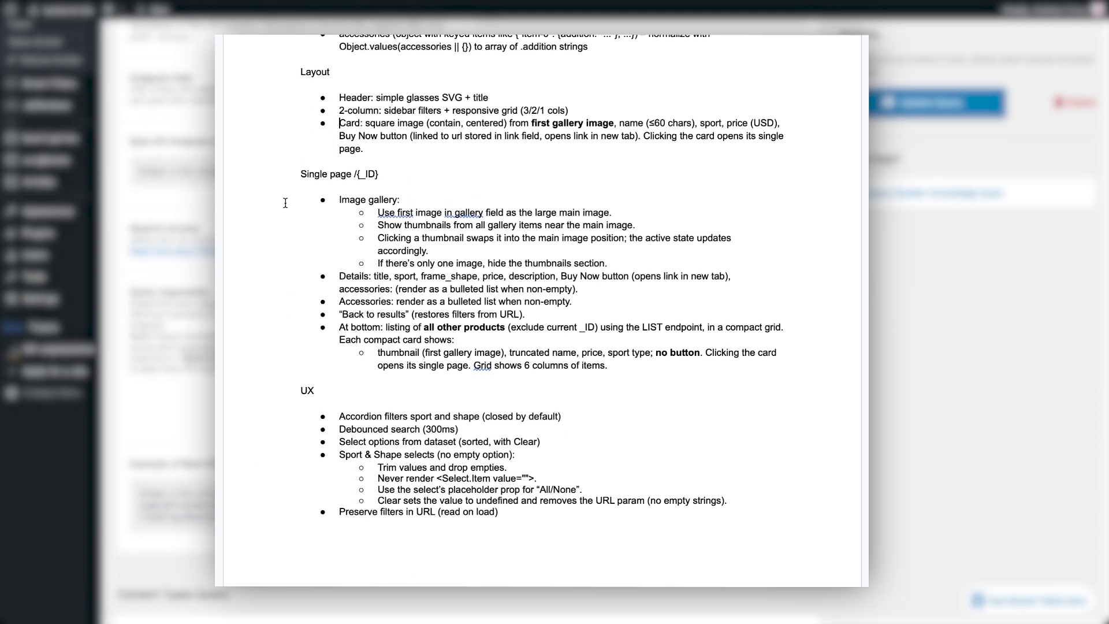
{"action": "left_click_drag", "start_coordinate": [287, 172], "coordinate": [631, 367]}
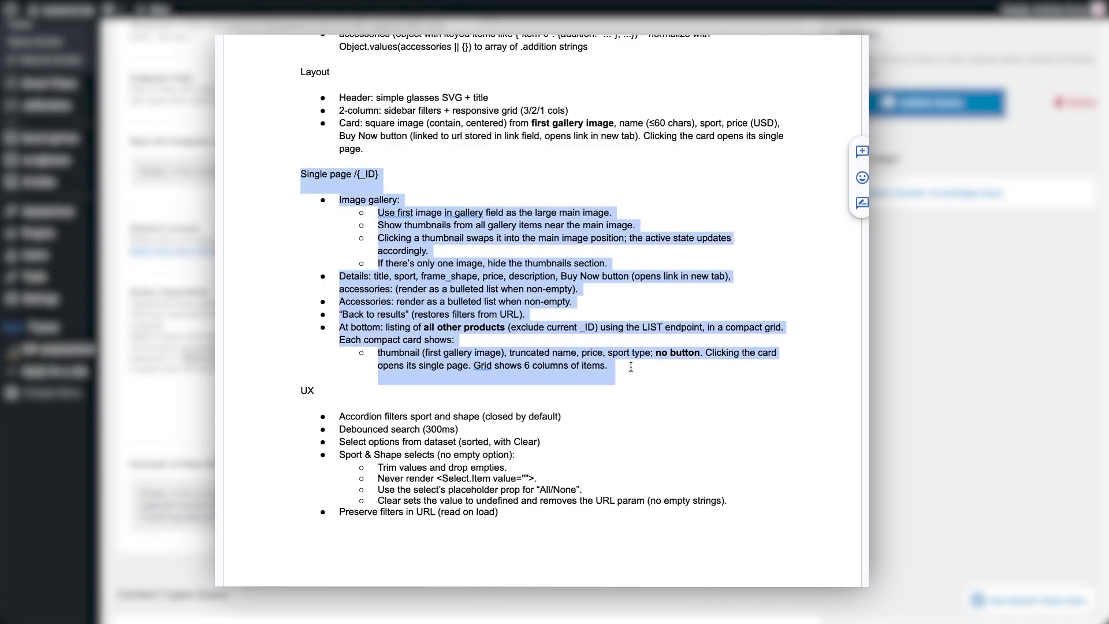
{"action": "left_click", "coordinate": [631, 366]}
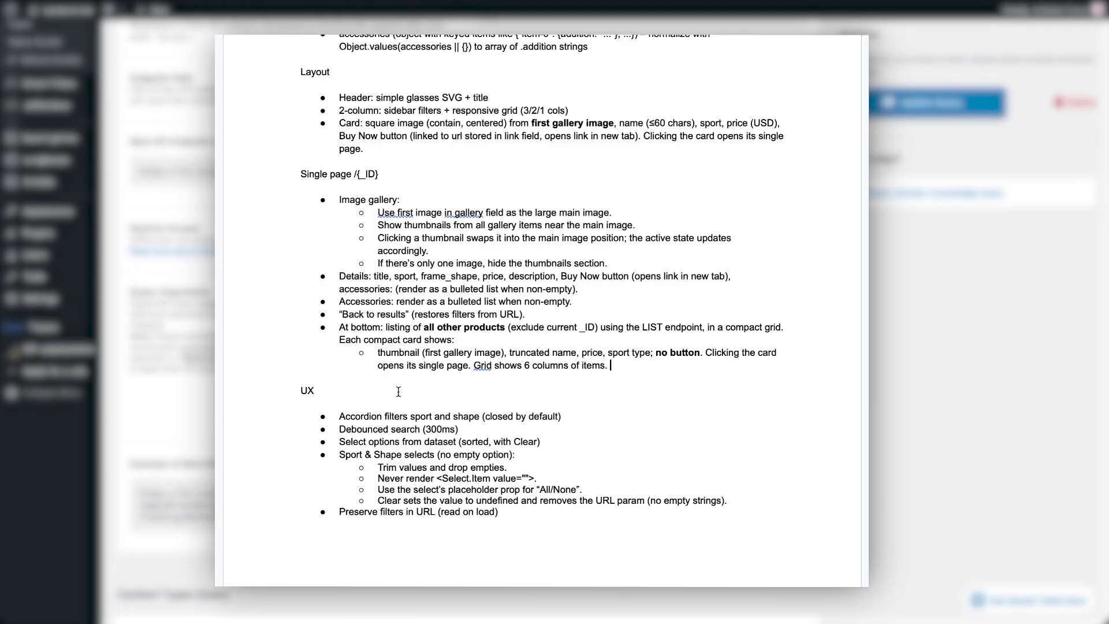
{"action": "scroll", "coordinate": [398, 388], "scroll_direction": "down", "scroll_amount": 1}
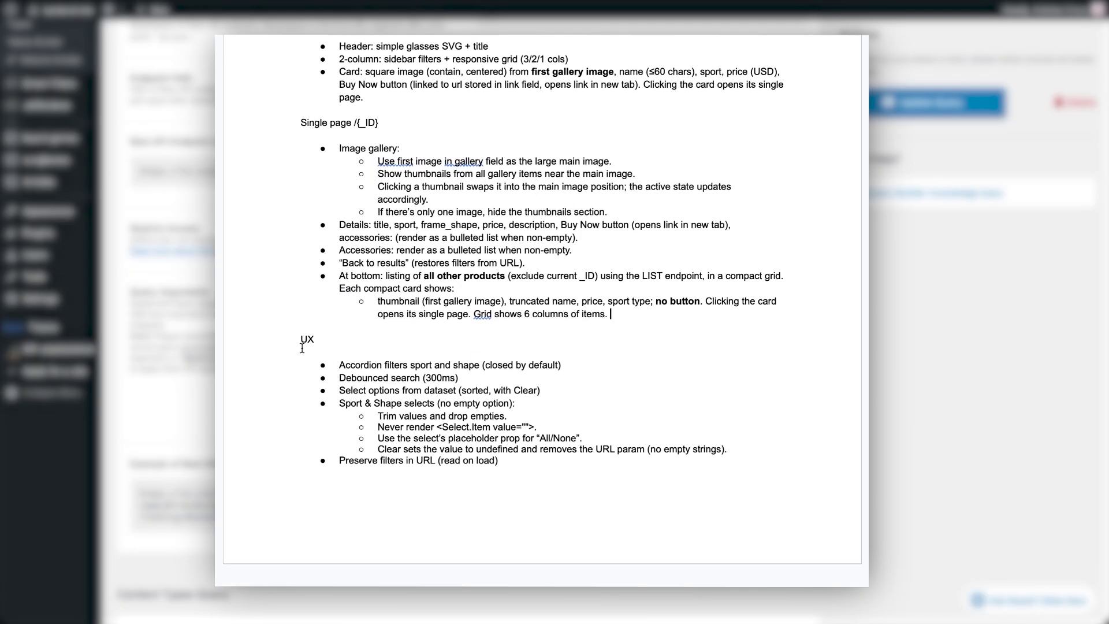
{"action": "left_click_drag", "start_coordinate": [294, 341], "coordinate": [517, 464]}
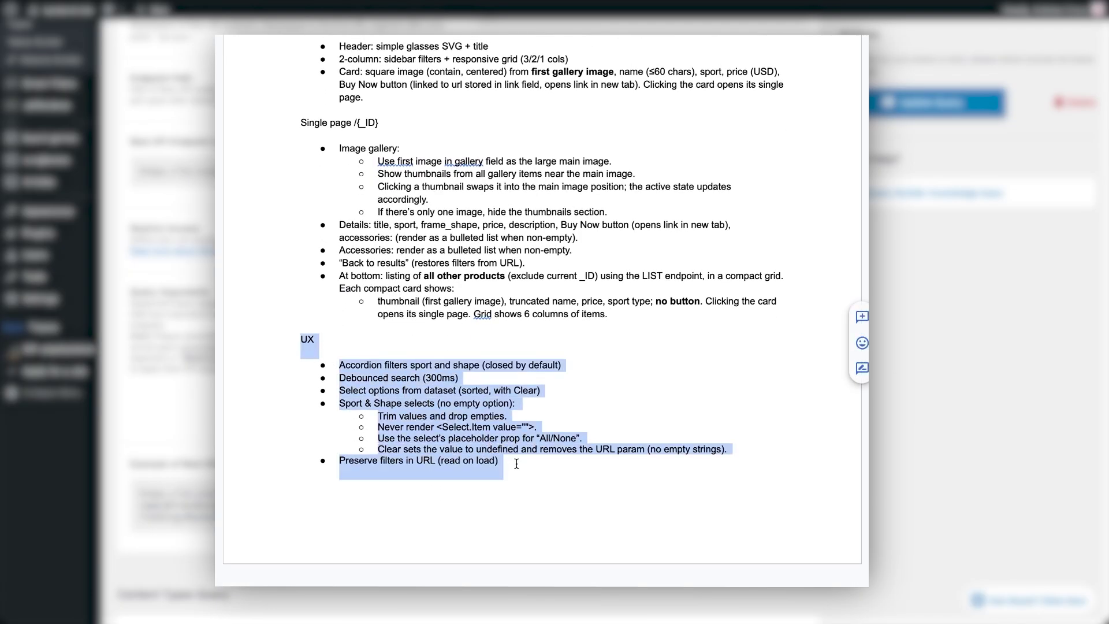
{"action": "left_click", "coordinate": [516, 464]}
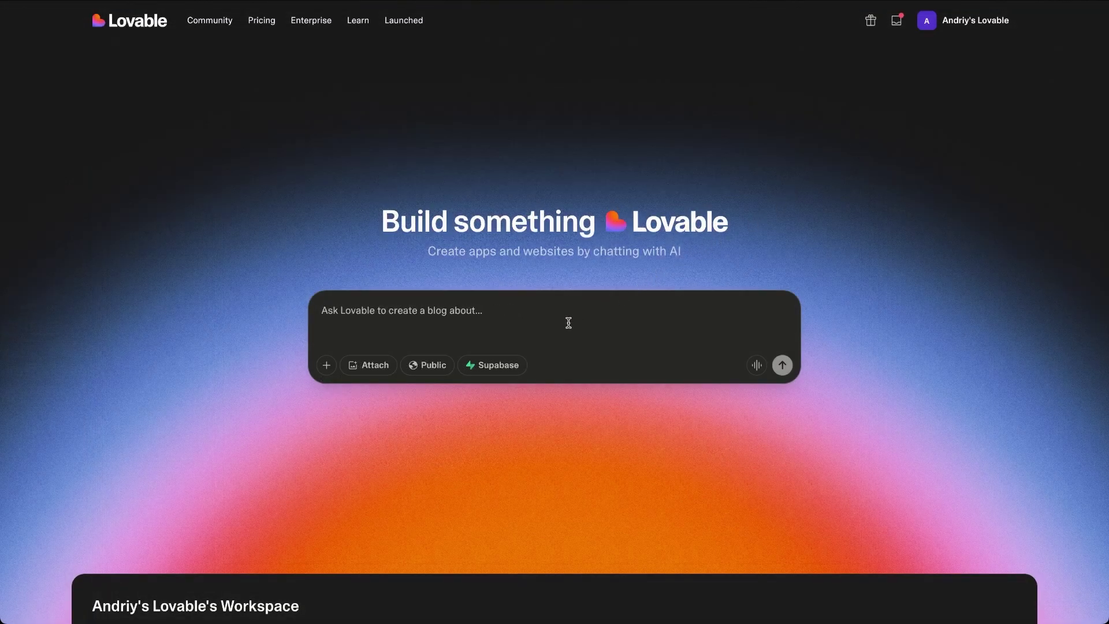
Paste the copied spec into Lovable's prompt and send it to build the SunSpecs directory.
{"action": "key", "text": "ctrl+v"}
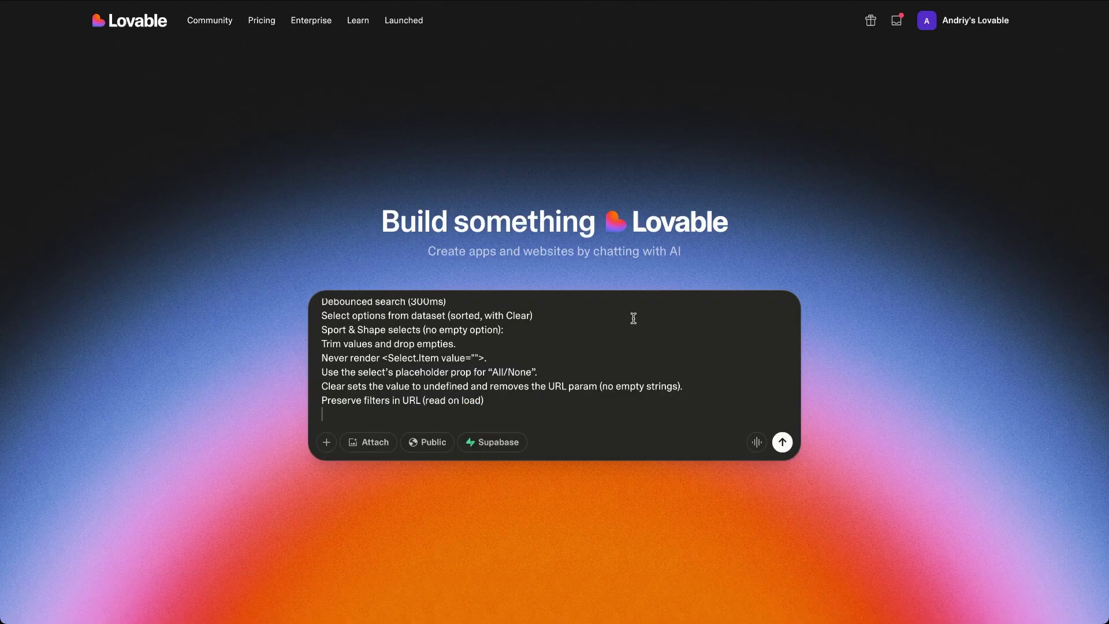
{"action": "left_click", "coordinate": [782, 442]}
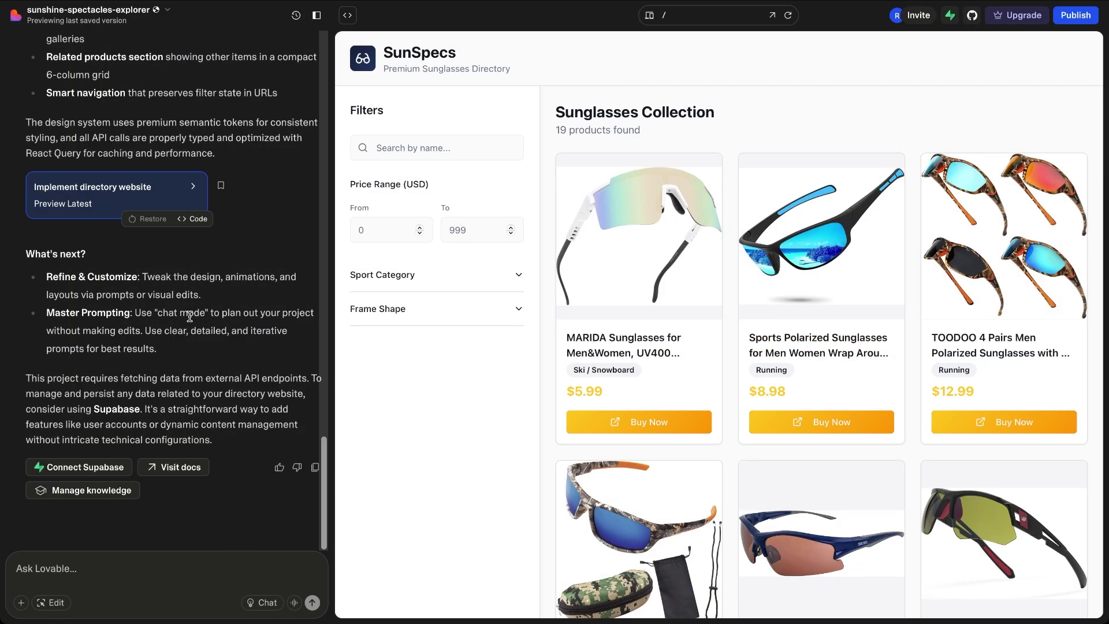
Hide the chat panel so the SunSpecs preview fills the window.
{"action": "scroll", "coordinate": [189, 317], "scroll_direction": "up", "scroll_amount": 15}
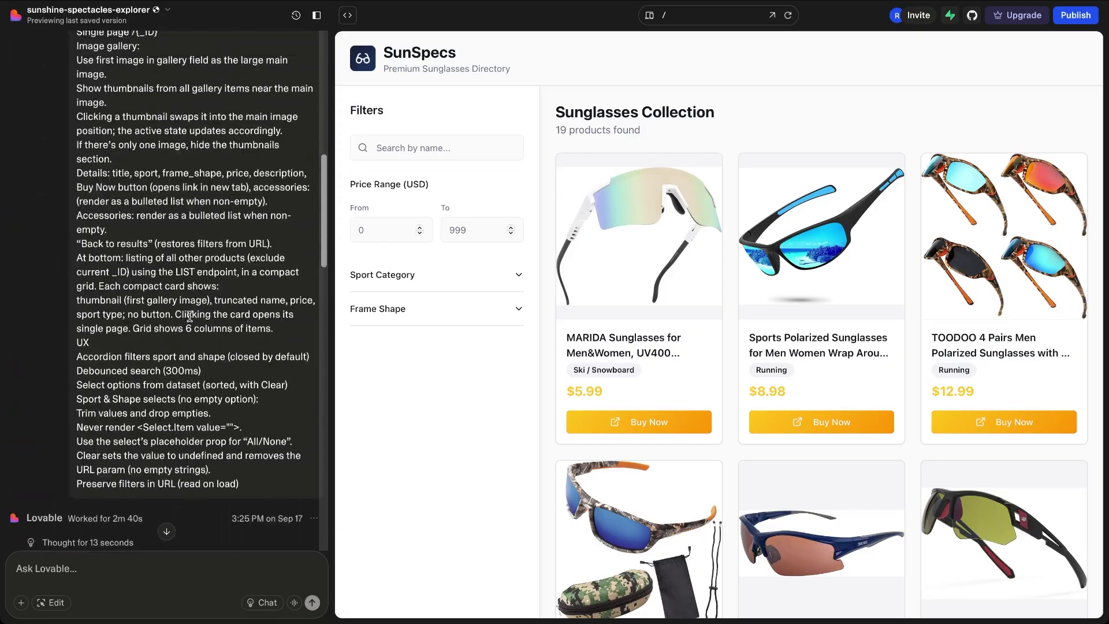
{"action": "scroll", "coordinate": [189, 317], "scroll_direction": "up", "scroll_amount": 8}
{"action": "scroll", "coordinate": [190, 316], "scroll_direction": "down", "scroll_amount": 10}
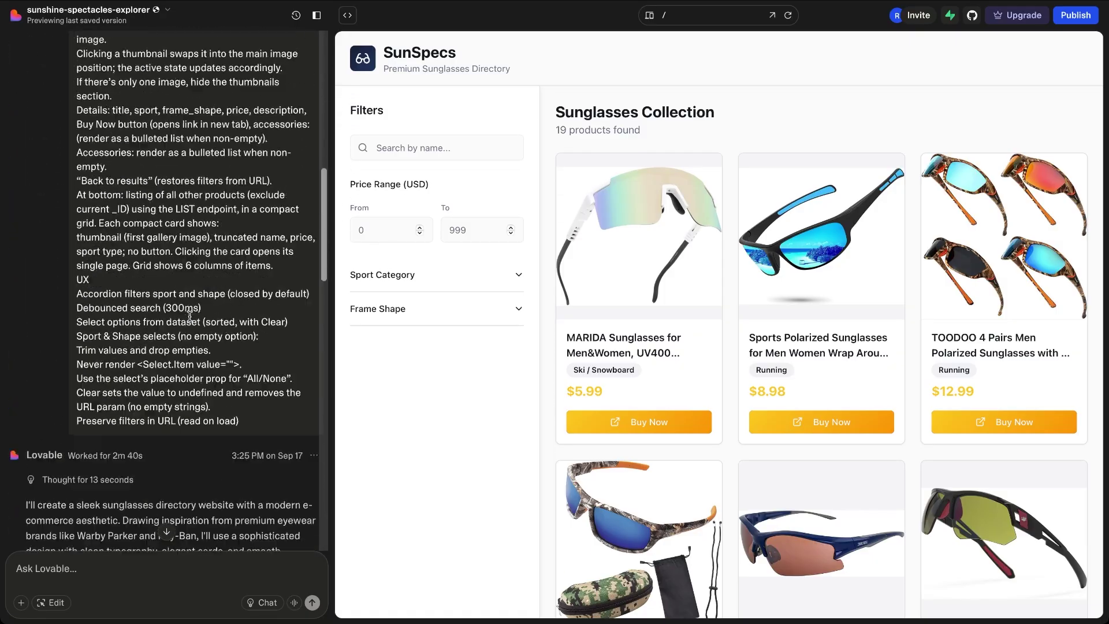
{"action": "scroll", "coordinate": [190, 316], "scroll_direction": "down", "scroll_amount": 15}
{"action": "scroll", "coordinate": [189, 317], "scroll_direction": "down", "scroll_amount": 10}
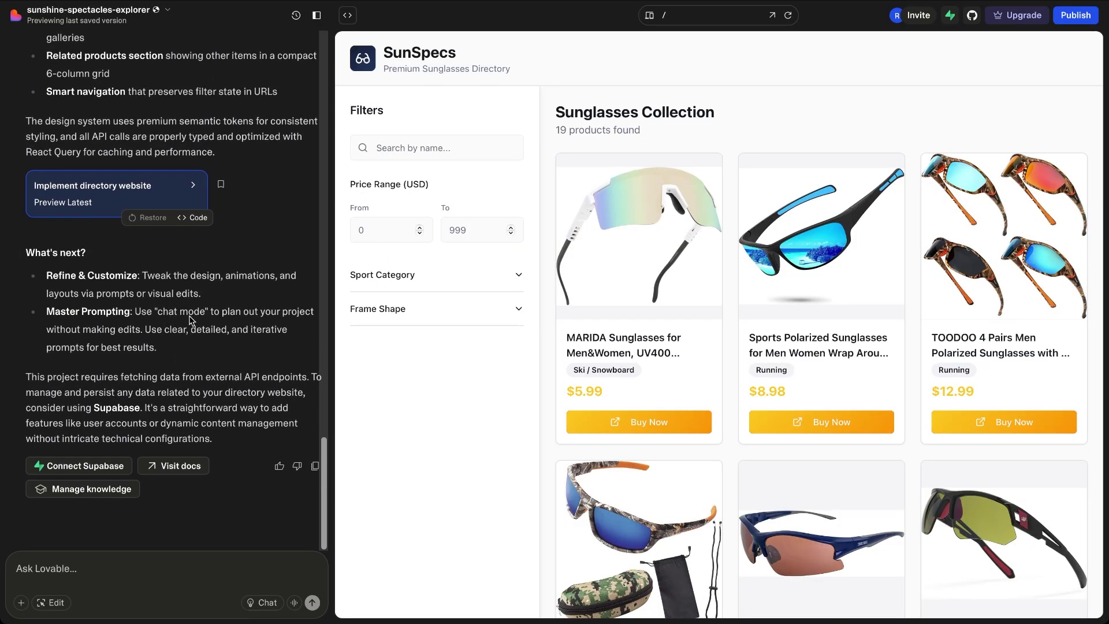
{"action": "left_click", "coordinate": [316, 16]}
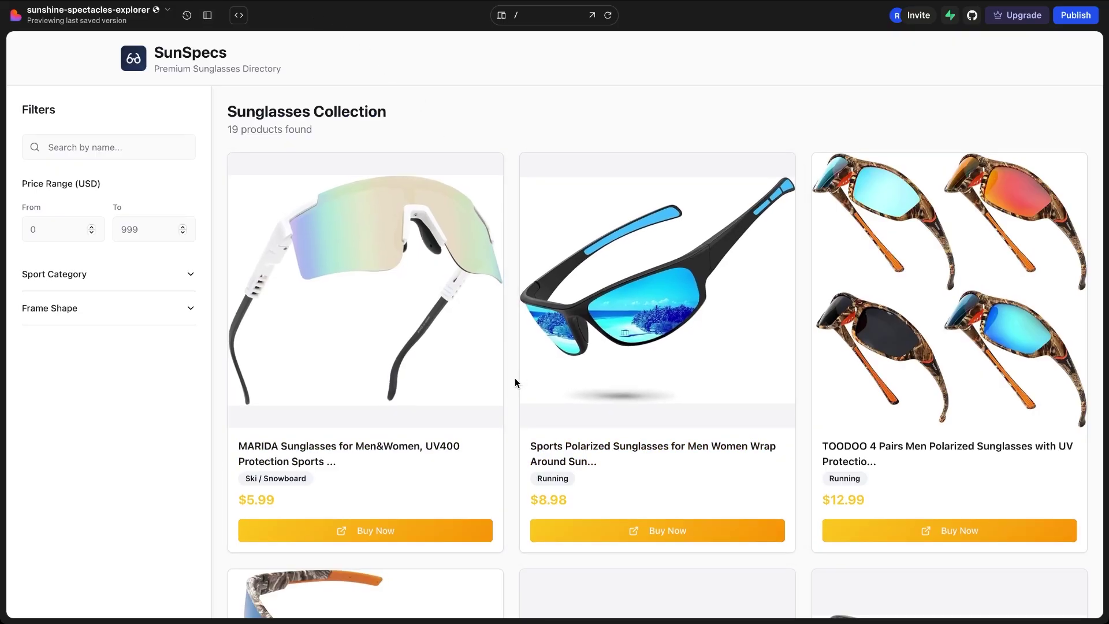
Filter the products by the Running sport category, narrowing the list to 6.
{"action": "scroll", "coordinate": [515, 380], "scroll_direction": "down", "scroll_amount": 15}
{"action": "scroll", "coordinate": [515, 379], "scroll_direction": "up", "scroll_amount": 15}
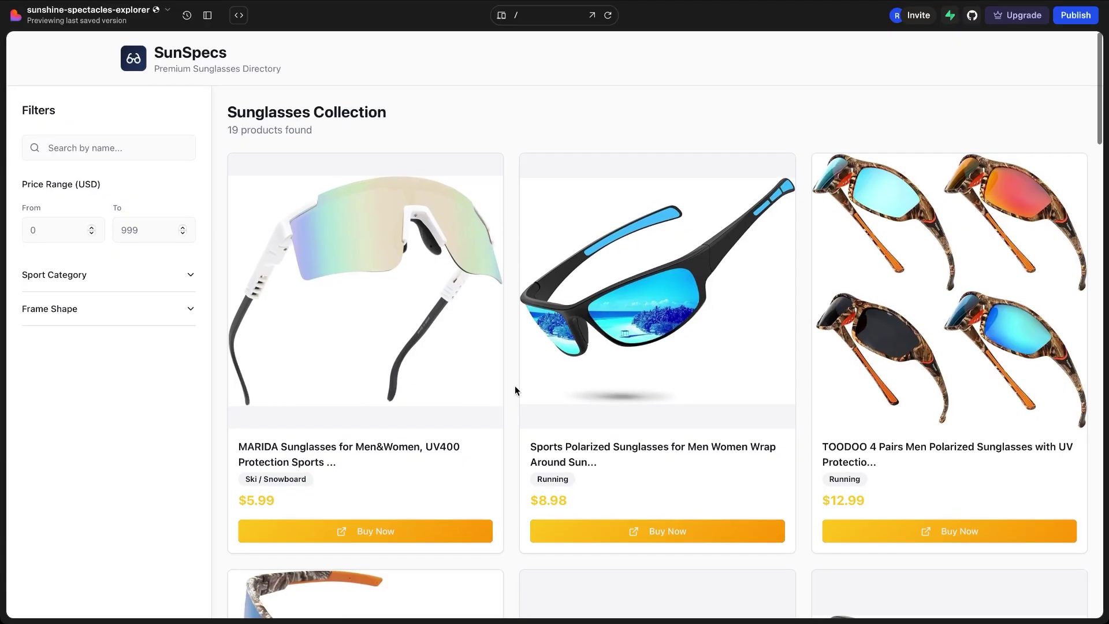
{"action": "left_click", "coordinate": [189, 280]}
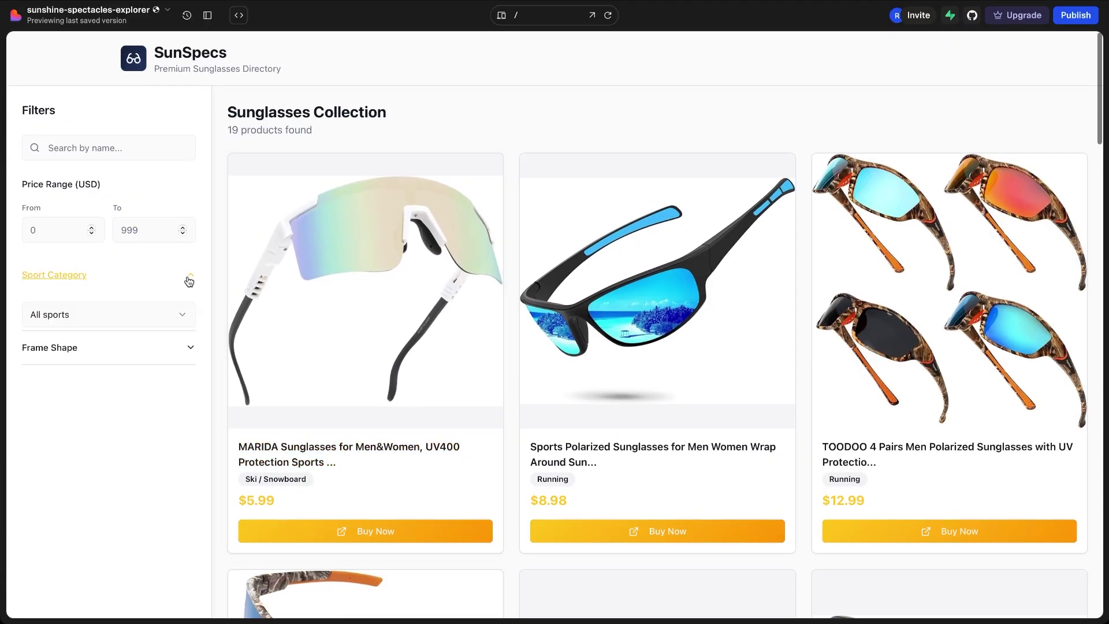
{"action": "left_click", "coordinate": [182, 316]}
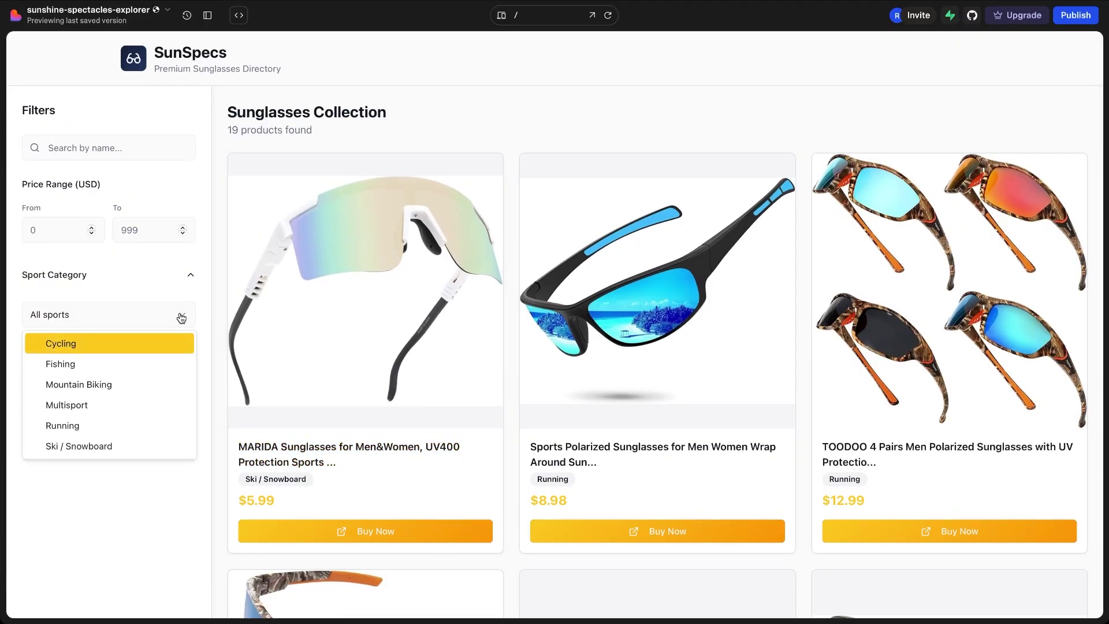
{"action": "left_click", "coordinate": [133, 425]}
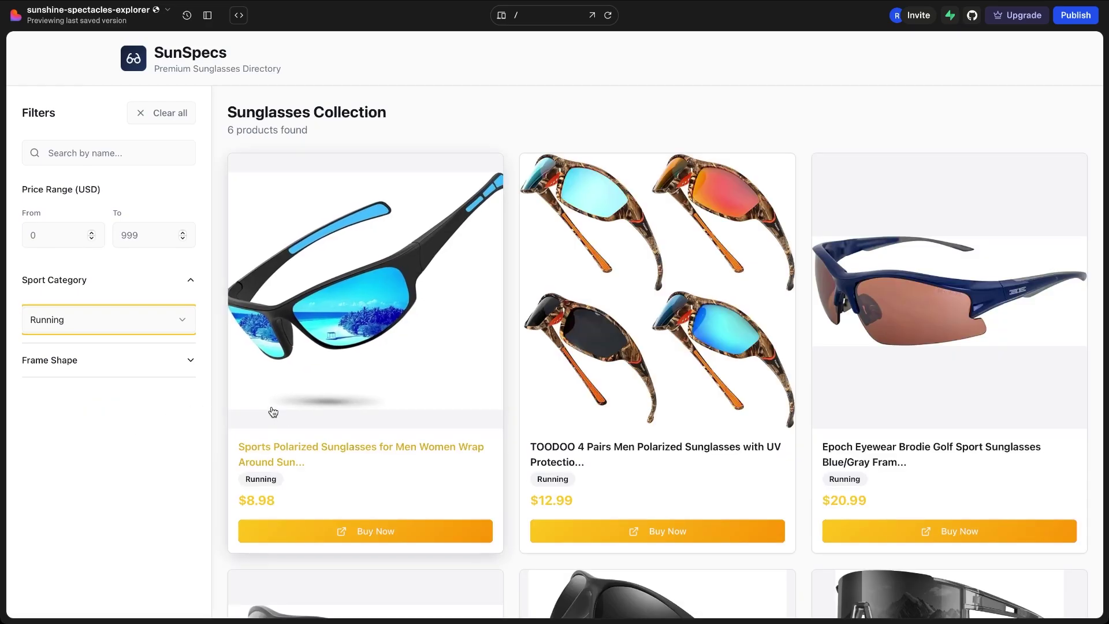
Open Sports Polarized Sunglasses, cycle its gallery to the cyclist collage, then follow Buy Now to Amazon.
{"action": "left_click", "coordinate": [298, 450]}
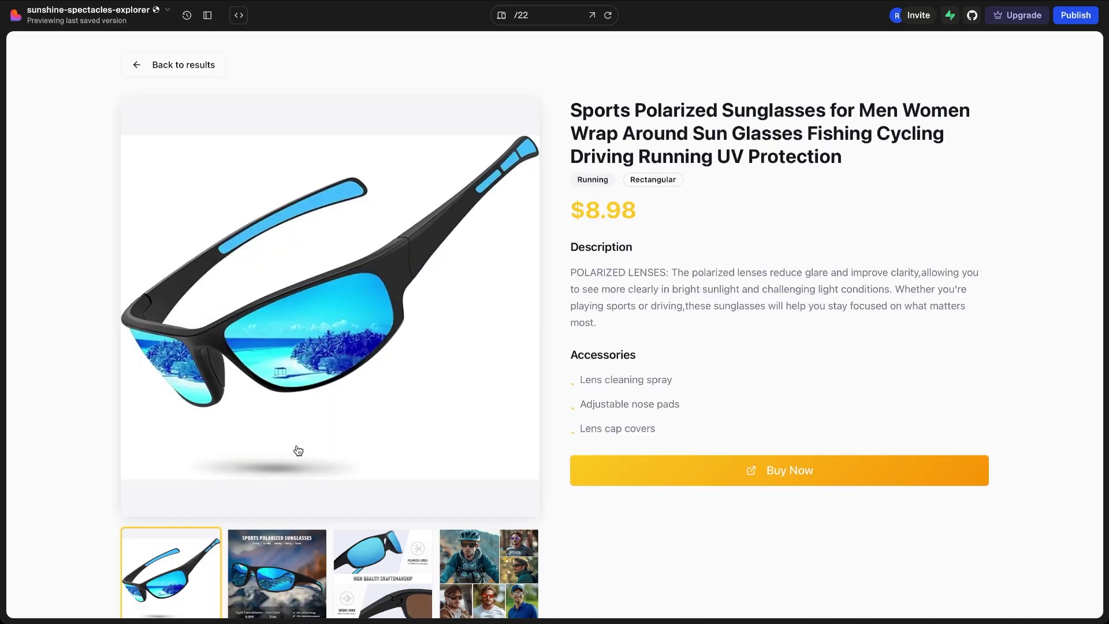
{"action": "scroll", "coordinate": [415, 397], "scroll_direction": "down", "scroll_amount": 1}
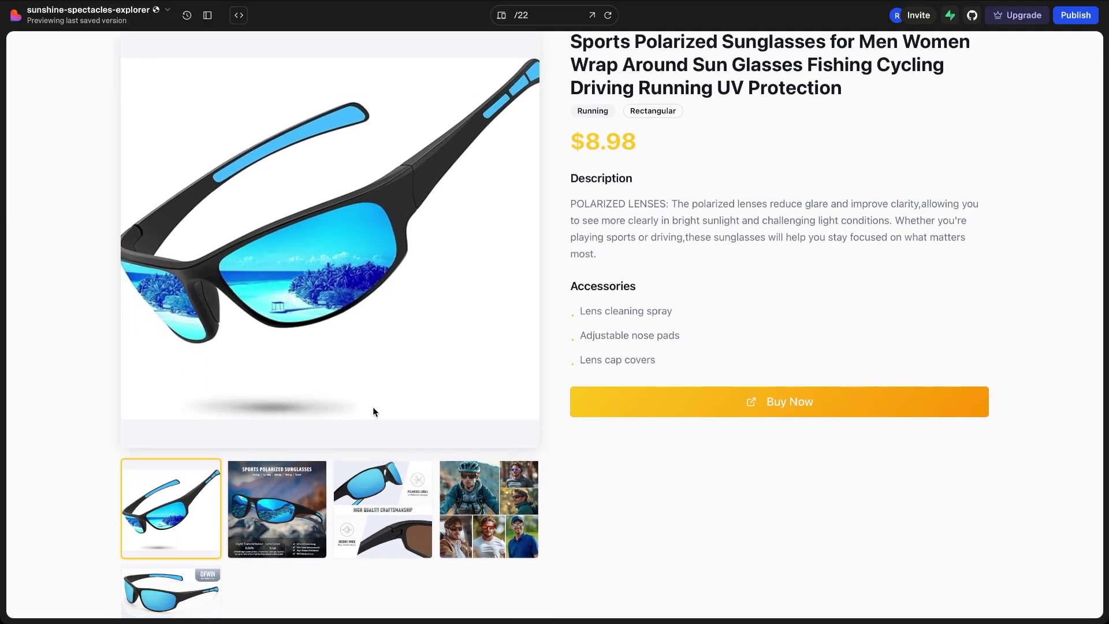
{"action": "left_click", "coordinate": [298, 522]}
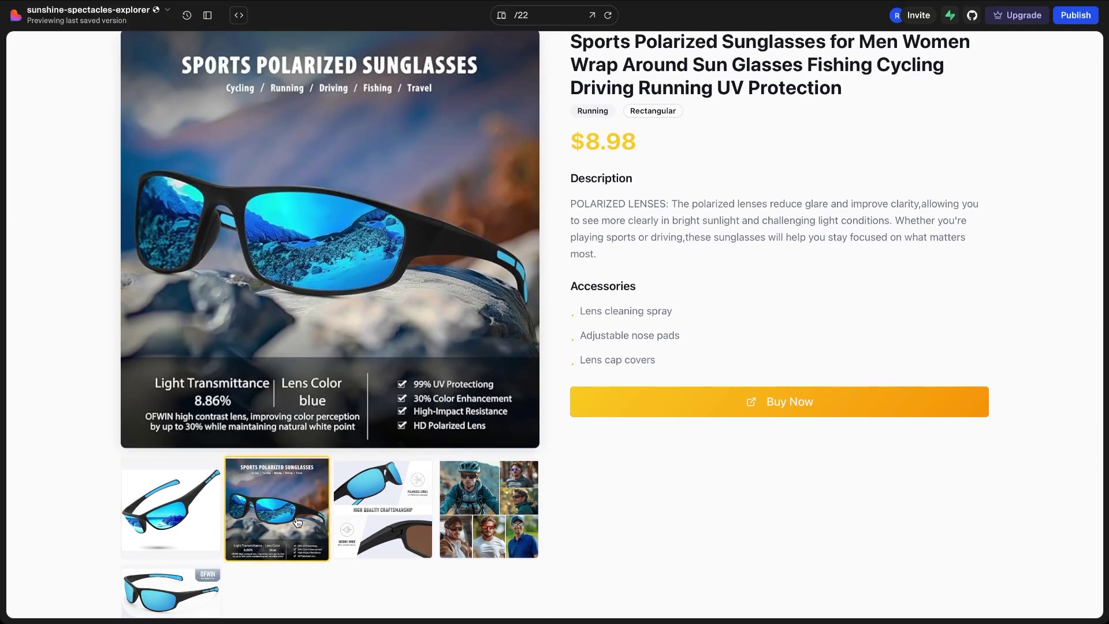
{"action": "left_click", "coordinate": [403, 502]}
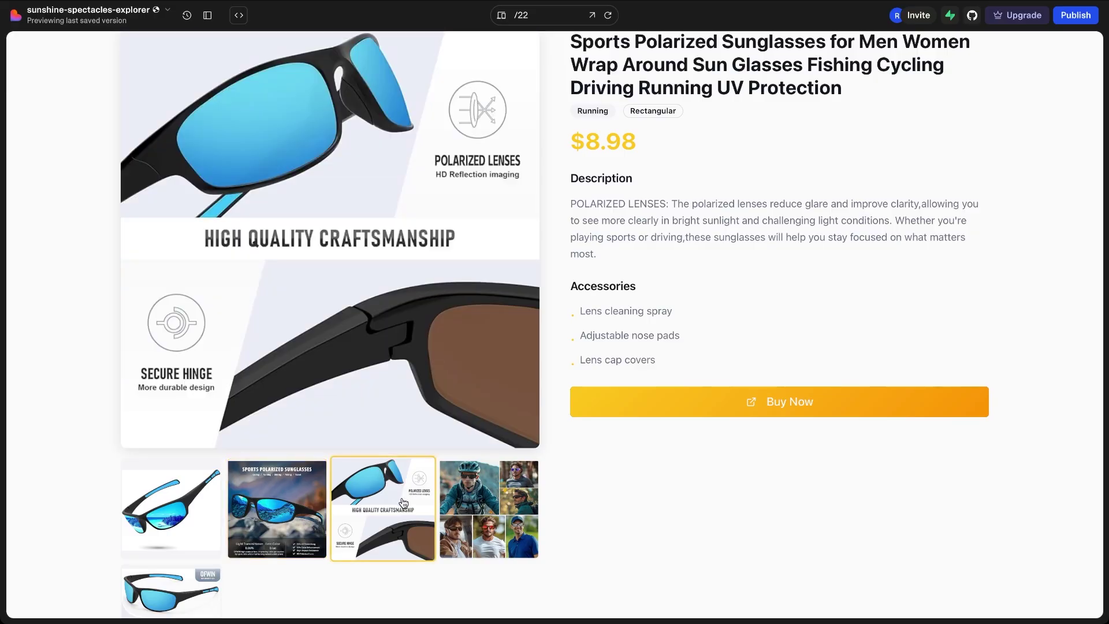
{"action": "left_click", "coordinate": [486, 500]}
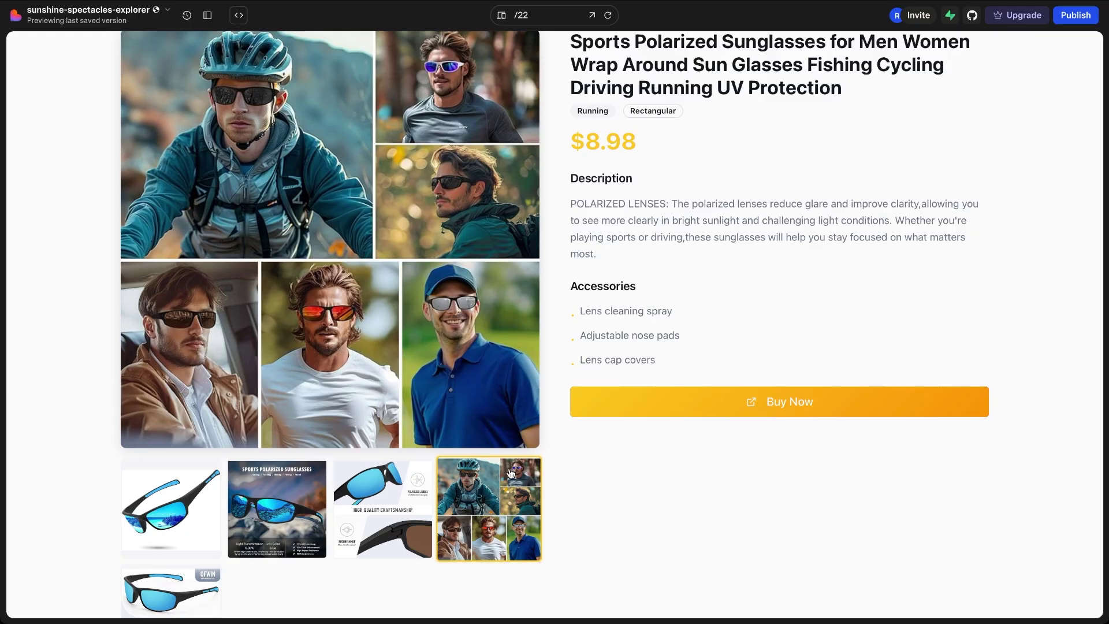
{"action": "scroll", "coordinate": [721, 293], "scroll_direction": "up", "scroll_amount": 2}
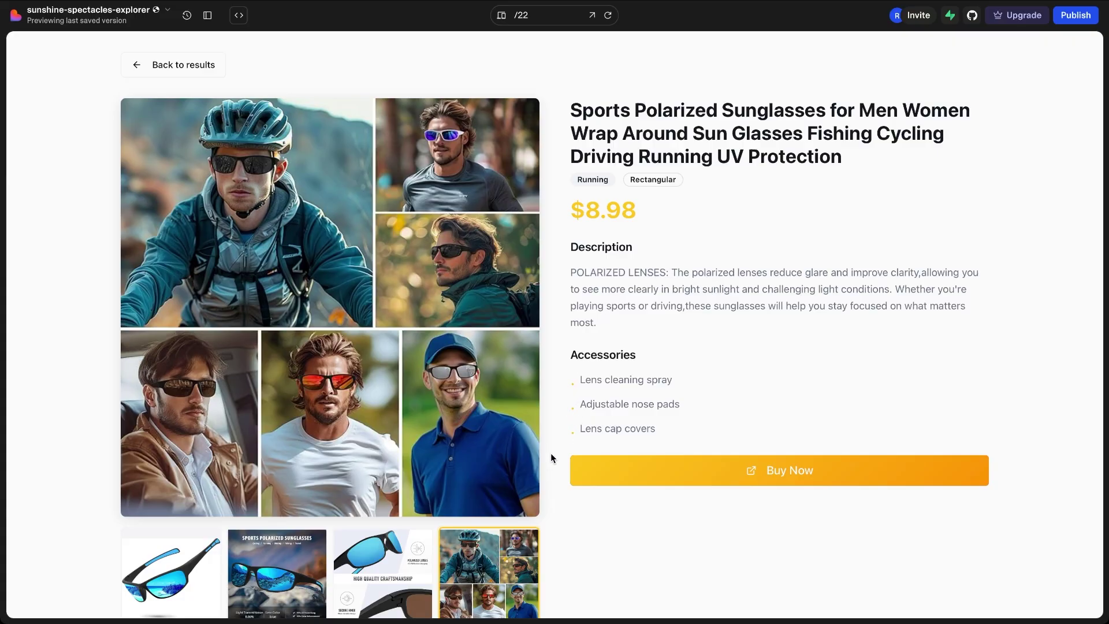
{"action": "left_click", "coordinate": [616, 475]}
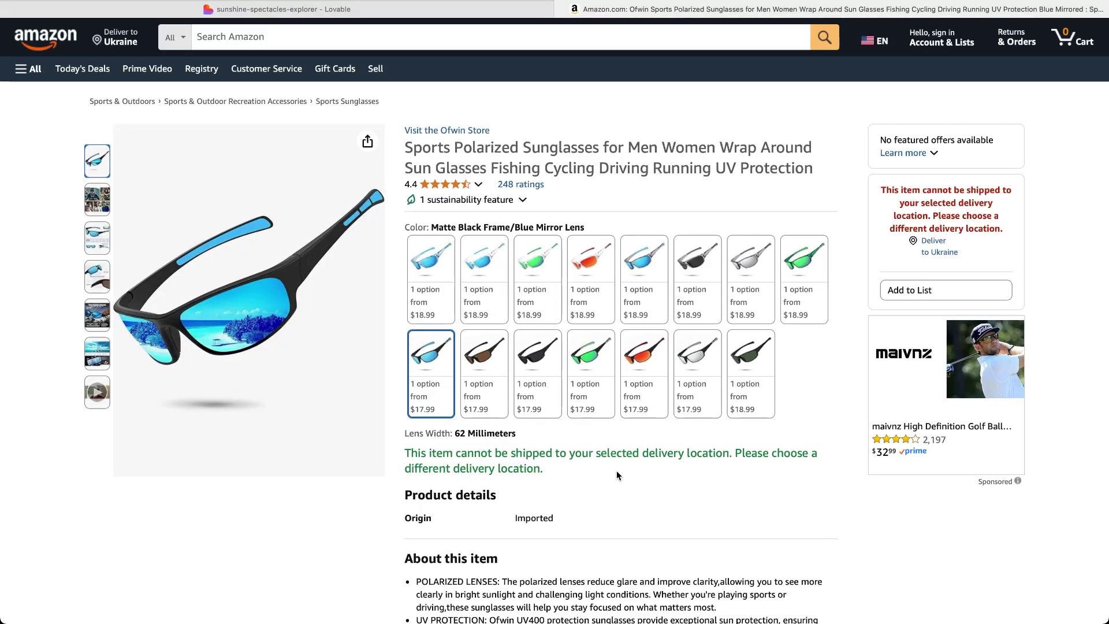
Close the Amazon tab and bring the product page's Other Sunglasses grid into view.
{"action": "left_click", "coordinate": [561, 10]}
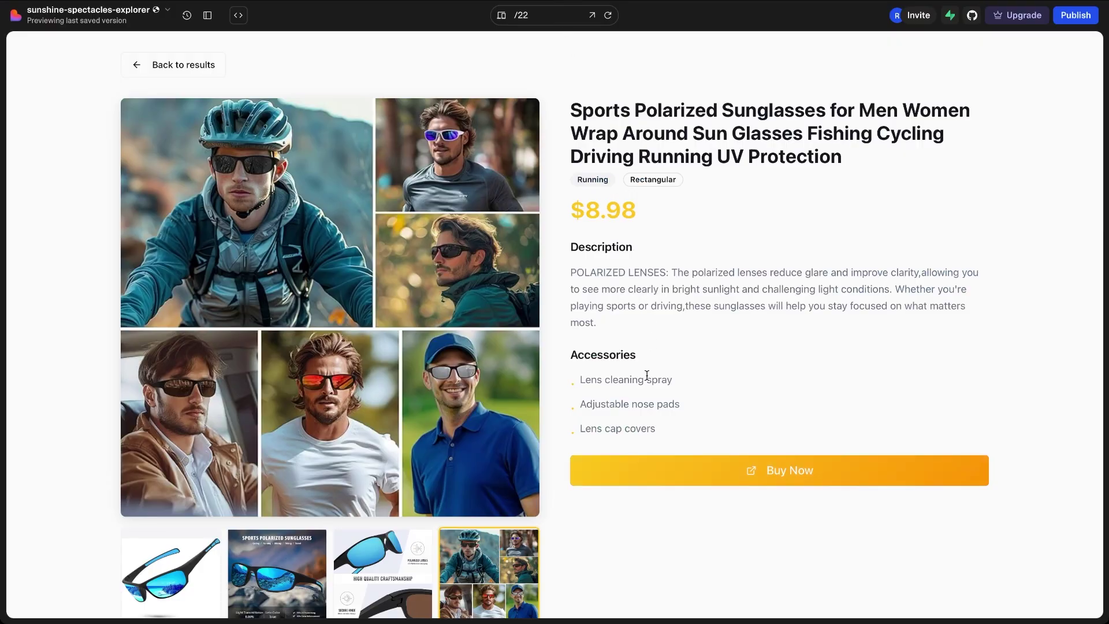
{"action": "scroll", "coordinate": [646, 376], "scroll_direction": "down", "scroll_amount": 8}
{"action": "scroll", "coordinate": [647, 376], "scroll_direction": "down", "scroll_amount": 2}
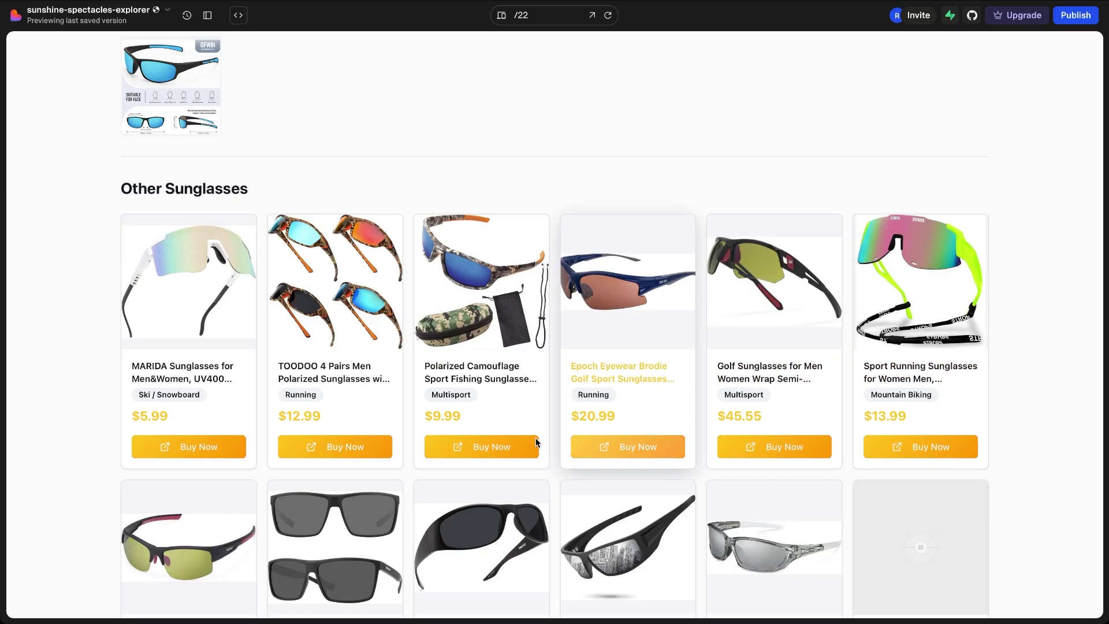
Open the MARIDA sunglasses page and make the woman-wearing-them picture its main image.
{"action": "left_click", "coordinate": [209, 371]}
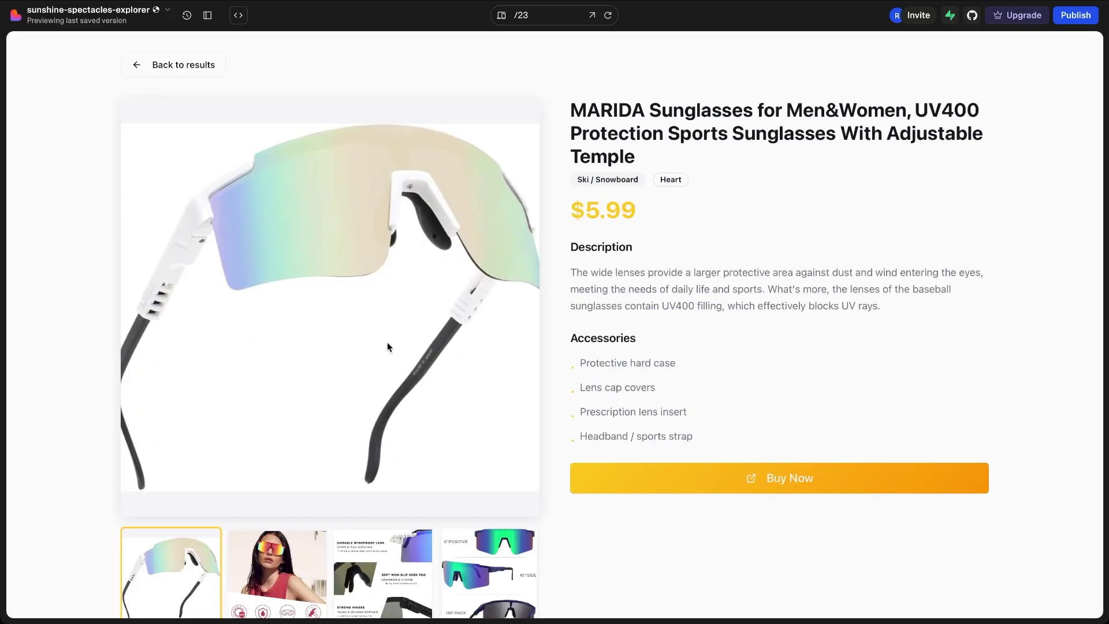
{"action": "scroll", "coordinate": [437, 419], "scroll_direction": "down", "scroll_amount": 3}
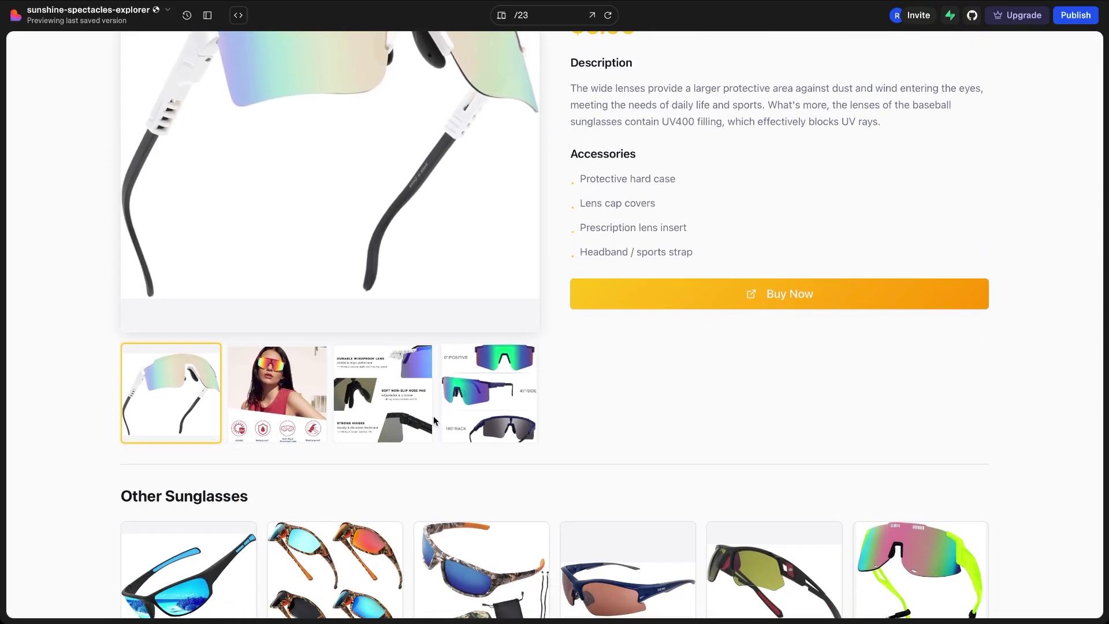
{"action": "left_click", "coordinate": [375, 412]}
{"action": "left_click", "coordinate": [284, 399]}
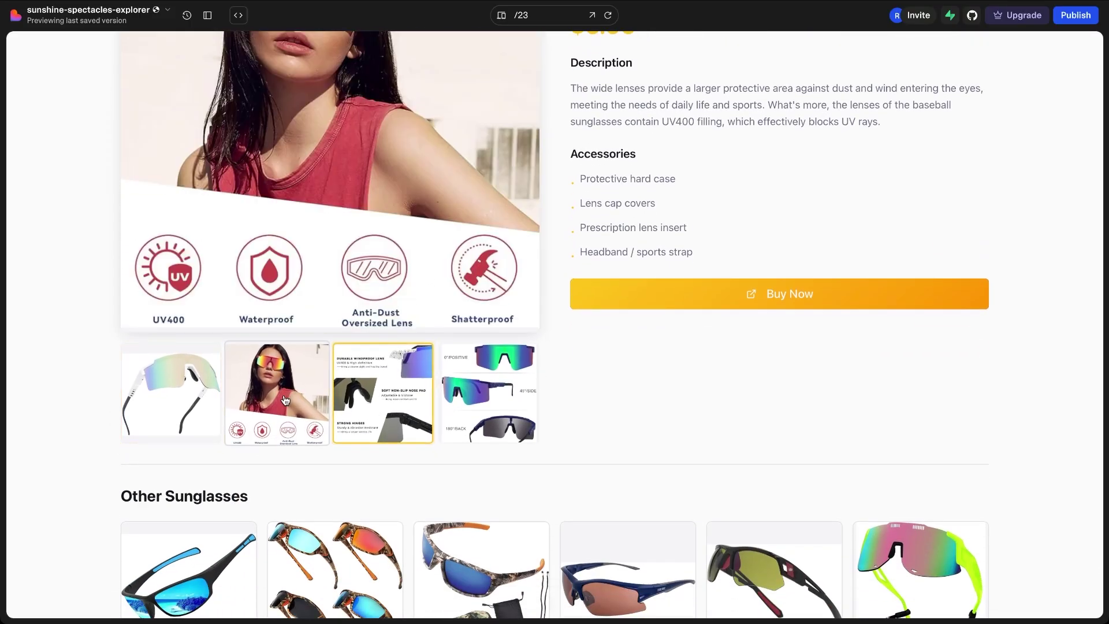
{"action": "scroll", "coordinate": [285, 400], "scroll_direction": "up", "scroll_amount": 3}
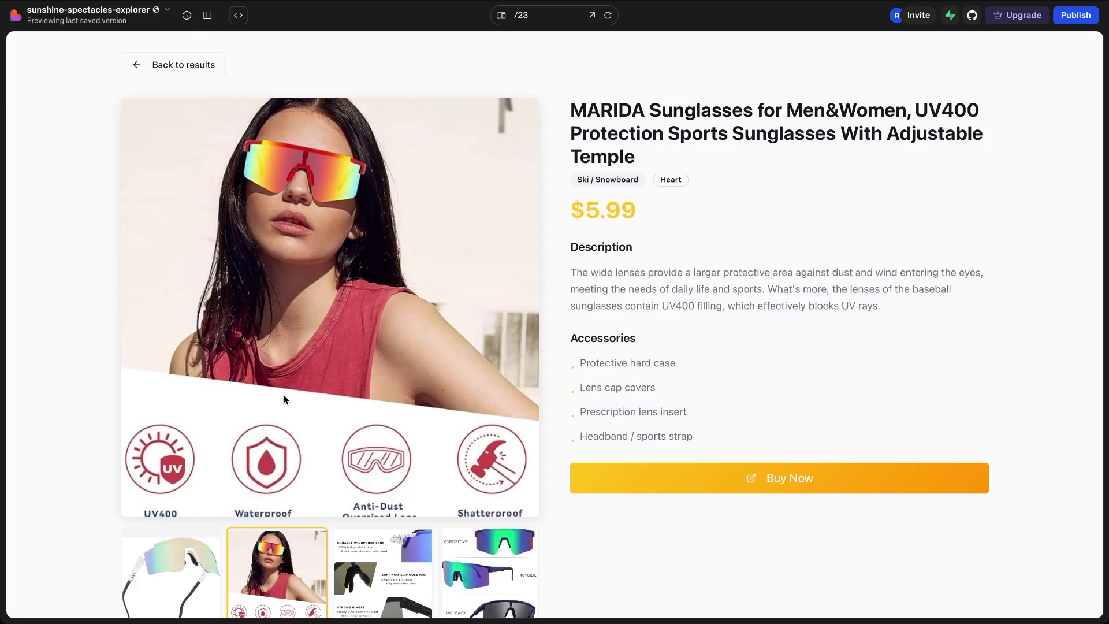
{"action": "scroll", "coordinate": [283, 398], "scroll_direction": "down", "scroll_amount": 4}
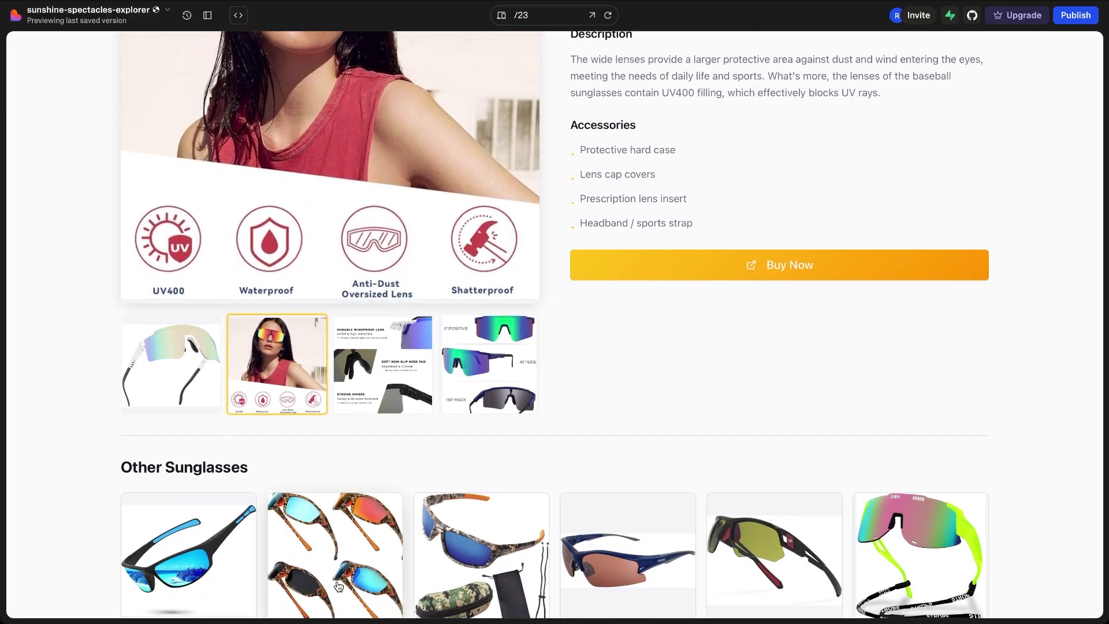
Open the TOODOO 4 Pairs Men Polarized Sunglasses page ($12.99) and scroll through it.
{"action": "left_click", "coordinate": [339, 586]}
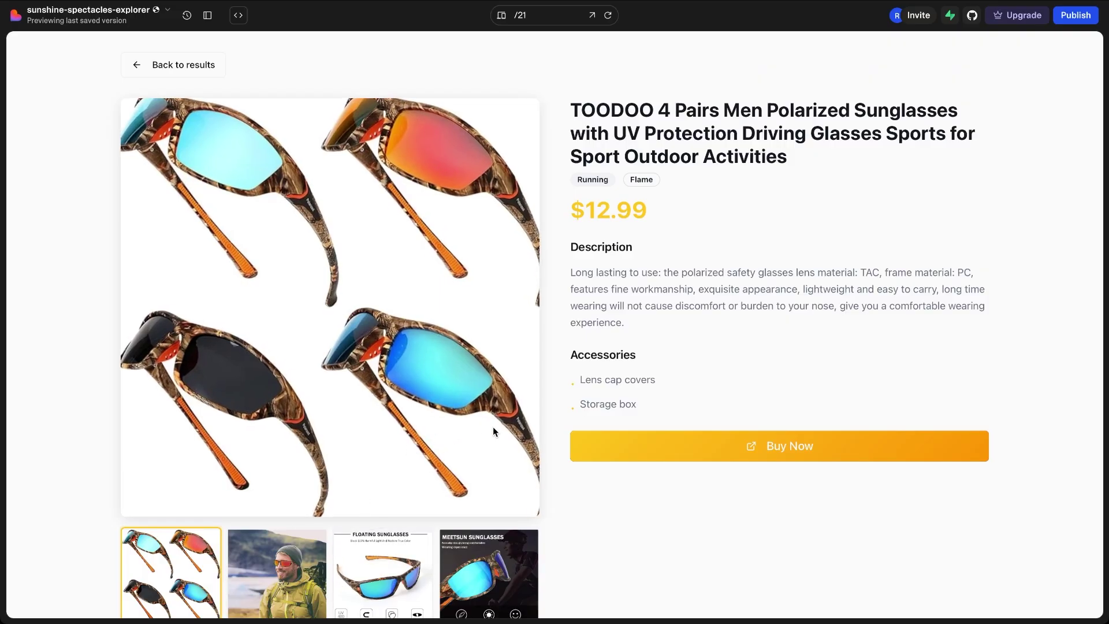
{"action": "scroll", "coordinate": [503, 439], "scroll_direction": "down", "scroll_amount": 2}
{"action": "scroll", "coordinate": [504, 443], "scroll_direction": "down", "scroll_amount": 3}
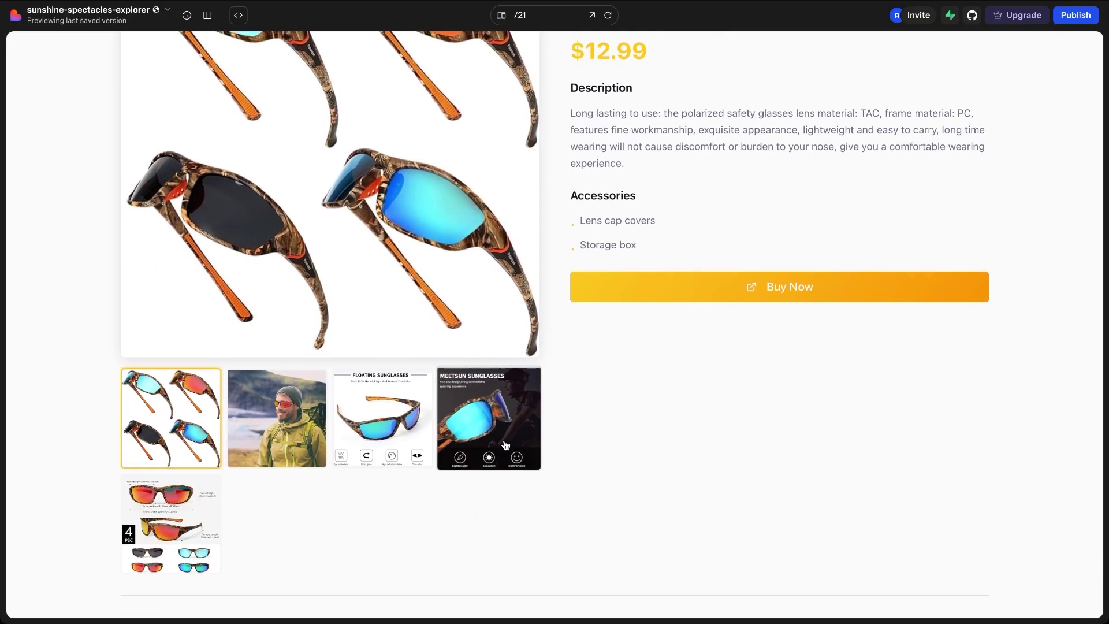
{"action": "scroll", "coordinate": [505, 444], "scroll_direction": "up", "scroll_amount": 5}
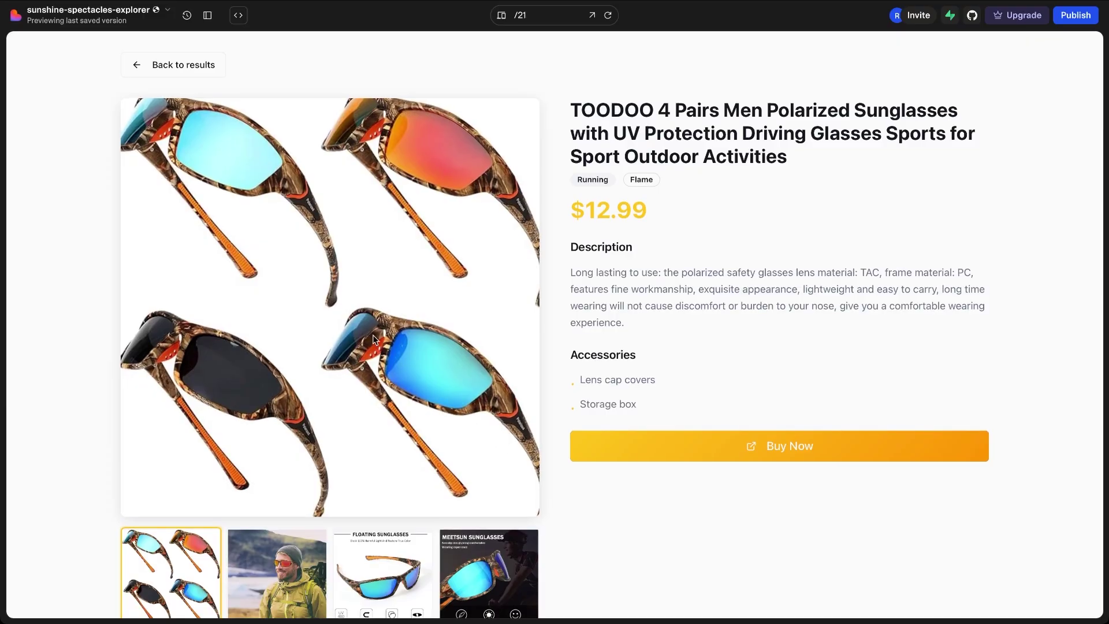
Return to the results list and open the $20.99 Epoch Eyewear Brodie Golf Sport Sunglasses page.
{"action": "left_click", "coordinate": [207, 67]}
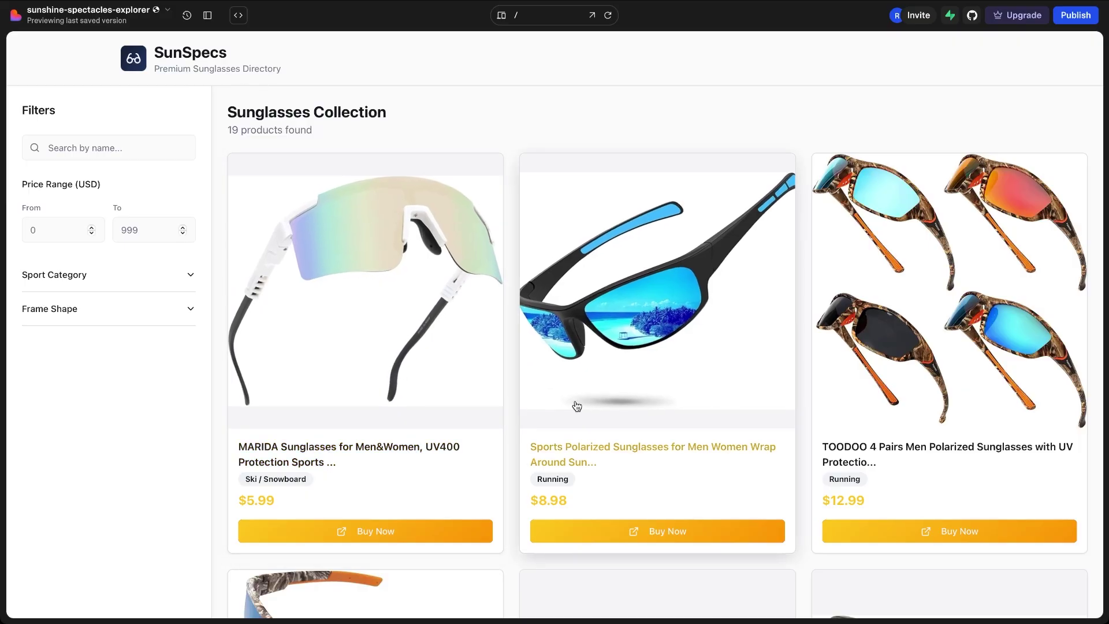
{"action": "scroll", "coordinate": [584, 414], "scroll_direction": "down", "scroll_amount": 3}
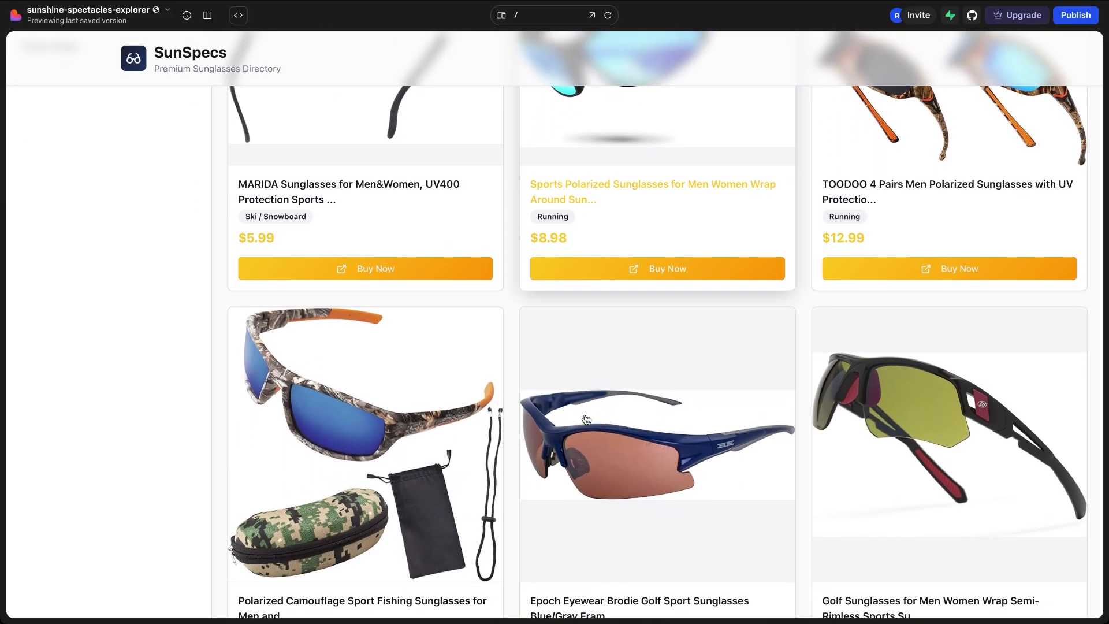
{"action": "scroll", "coordinate": [595, 439], "scroll_direction": "down", "scroll_amount": 2}
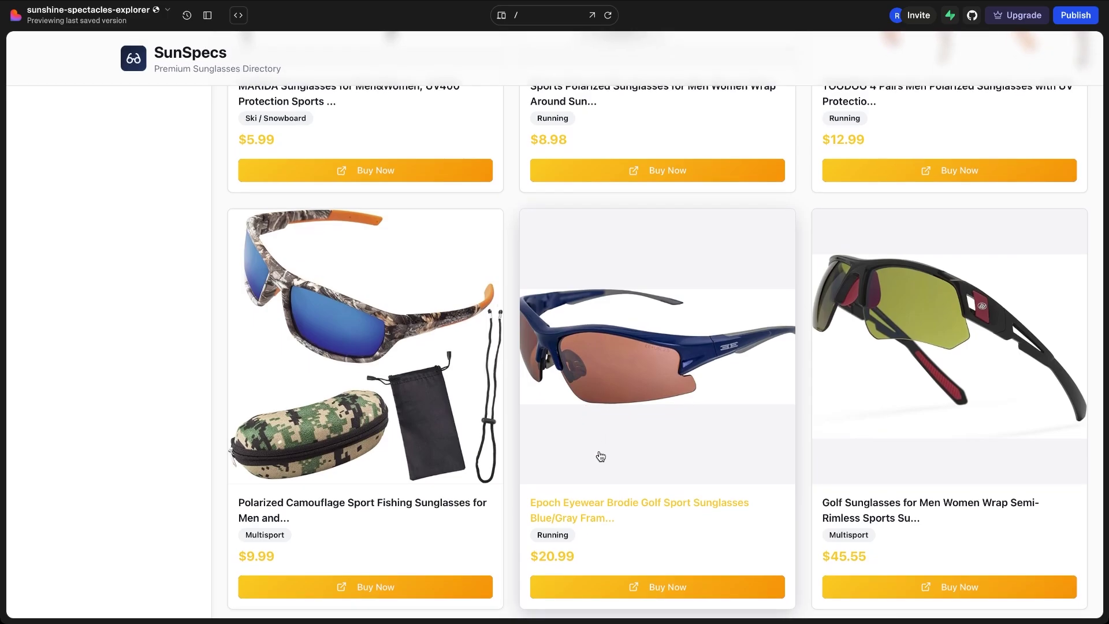
{"action": "left_click", "coordinate": [577, 503]}
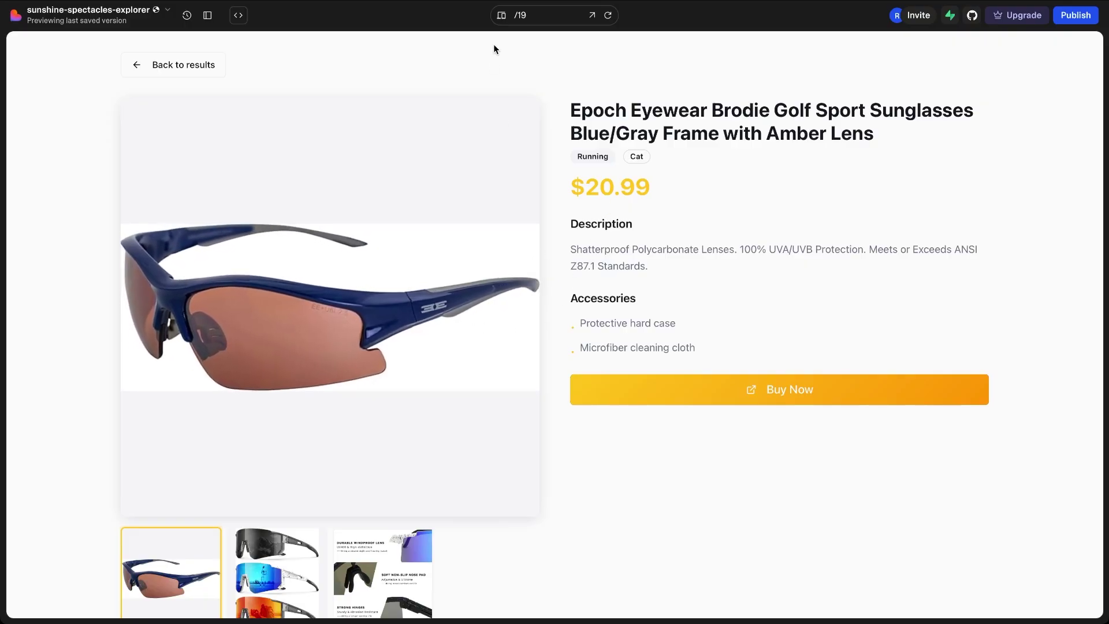
{"action": "left_click", "coordinate": [501, 16]}
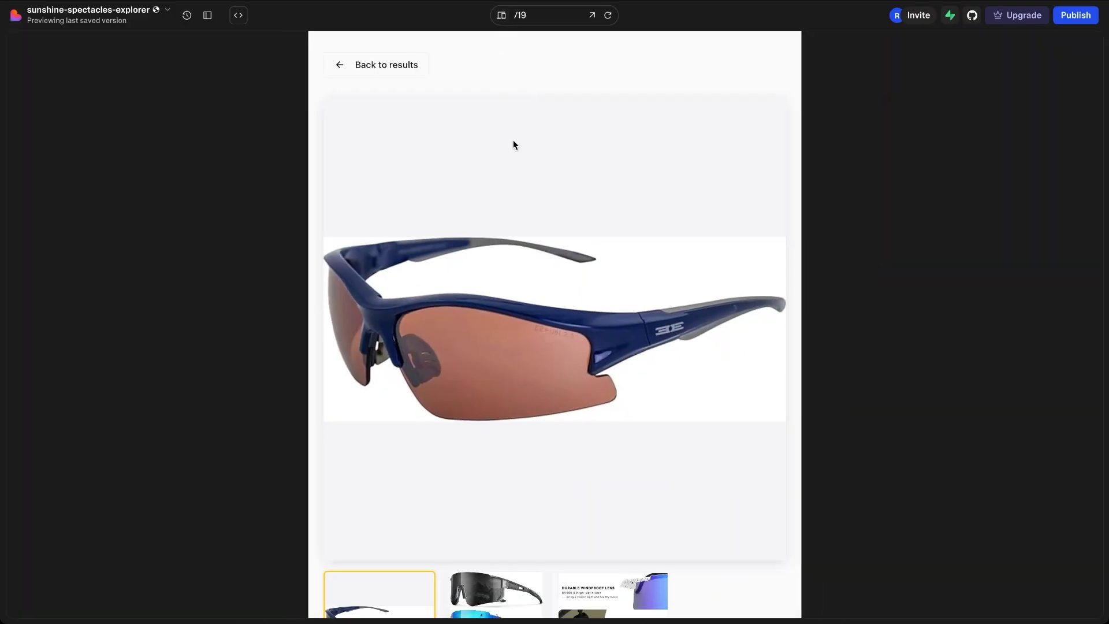
{"action": "scroll", "coordinate": [553, 276], "scroll_direction": "down", "scroll_amount": 8}
{"action": "scroll", "coordinate": [555, 281], "scroll_direction": "down", "scroll_amount": 8}
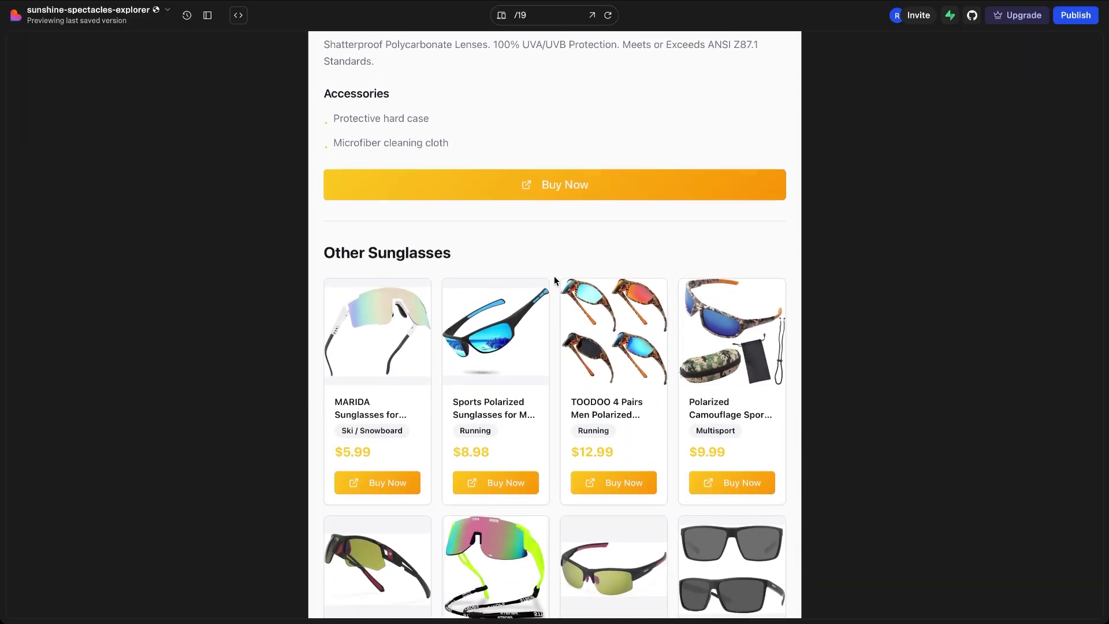
{"action": "scroll", "coordinate": [555, 282], "scroll_direction": "up", "scroll_amount": 8}
{"action": "scroll", "coordinate": [555, 281], "scroll_direction": "up", "scroll_amount": 8}
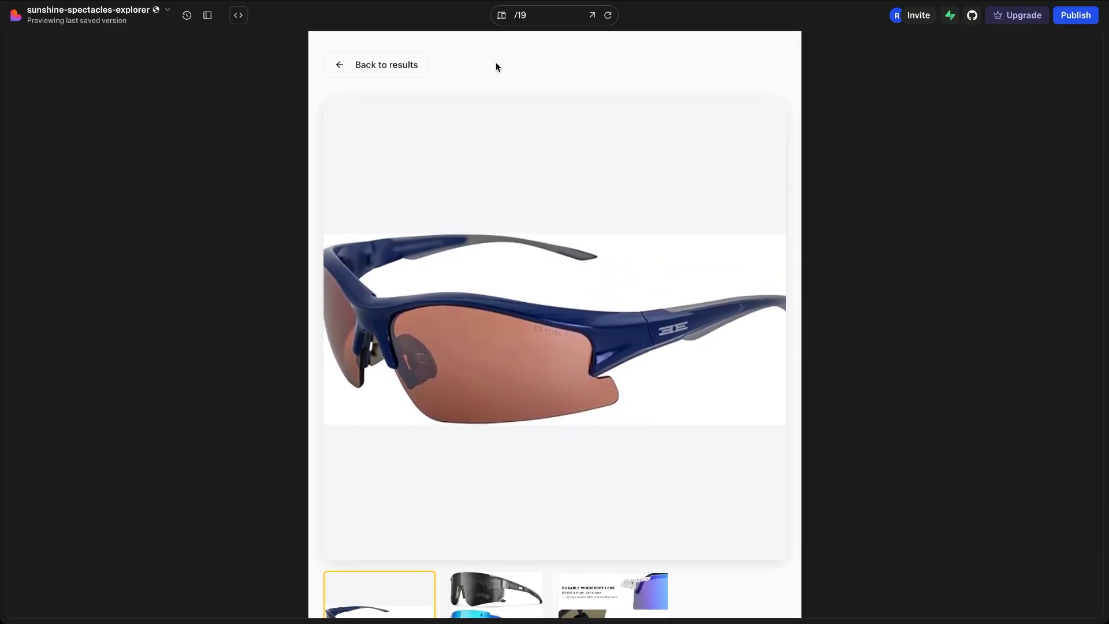
{"action": "left_click", "coordinate": [502, 17]}
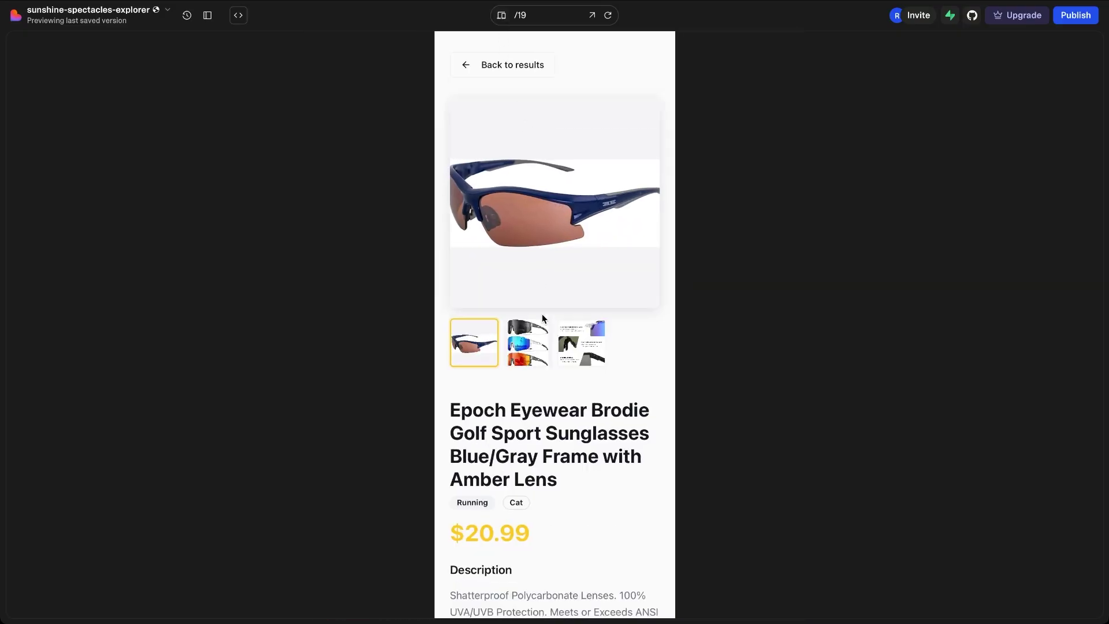
{"action": "scroll", "coordinate": [547, 366], "scroll_direction": "down", "scroll_amount": 3}
{"action": "scroll", "coordinate": [548, 371], "scroll_direction": "down", "scroll_amount": 12}
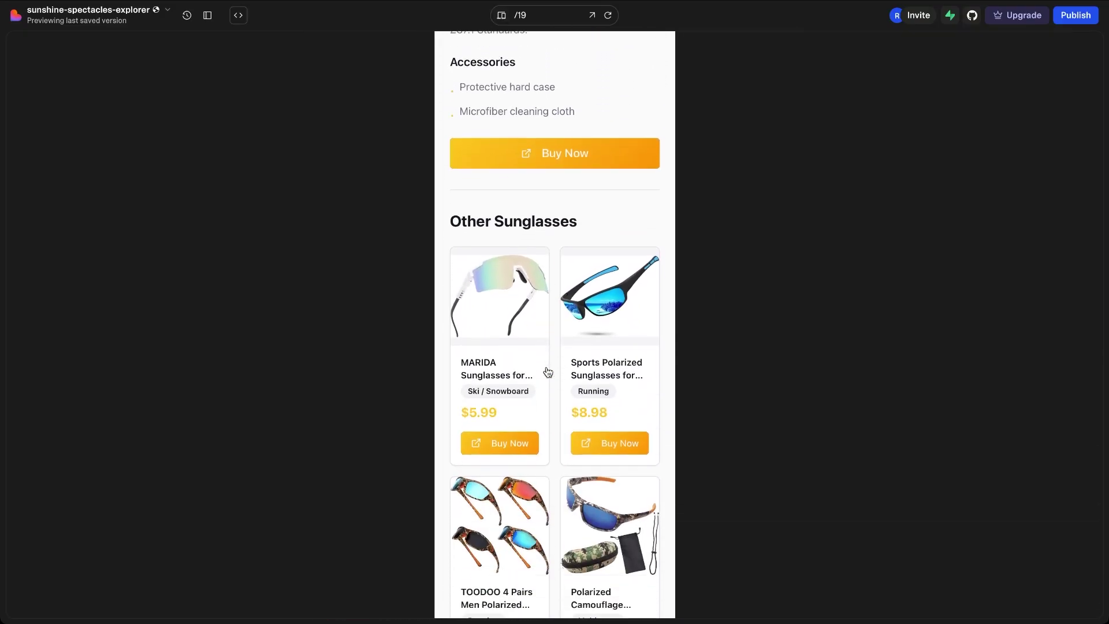
{"action": "scroll", "coordinate": [547, 371], "scroll_direction": "down", "scroll_amount": 2}
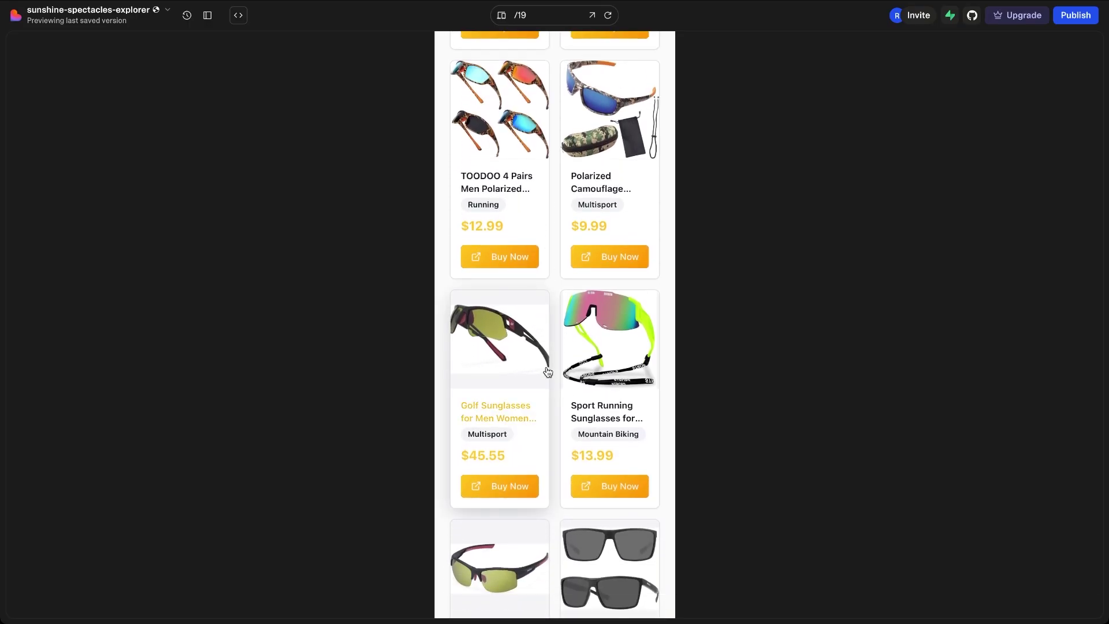
{"action": "scroll", "coordinate": [548, 372], "scroll_direction": "up", "scroll_amount": 7}
{"action": "scroll", "coordinate": [548, 371], "scroll_direction": "up", "scroll_amount": 10}
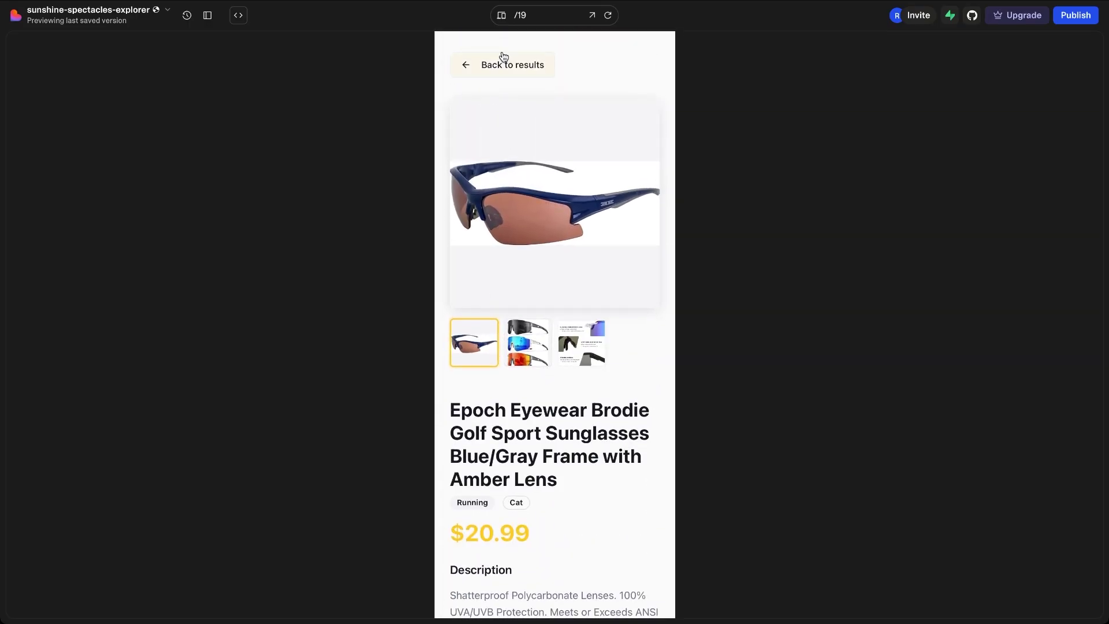
{"action": "left_click", "coordinate": [501, 21]}
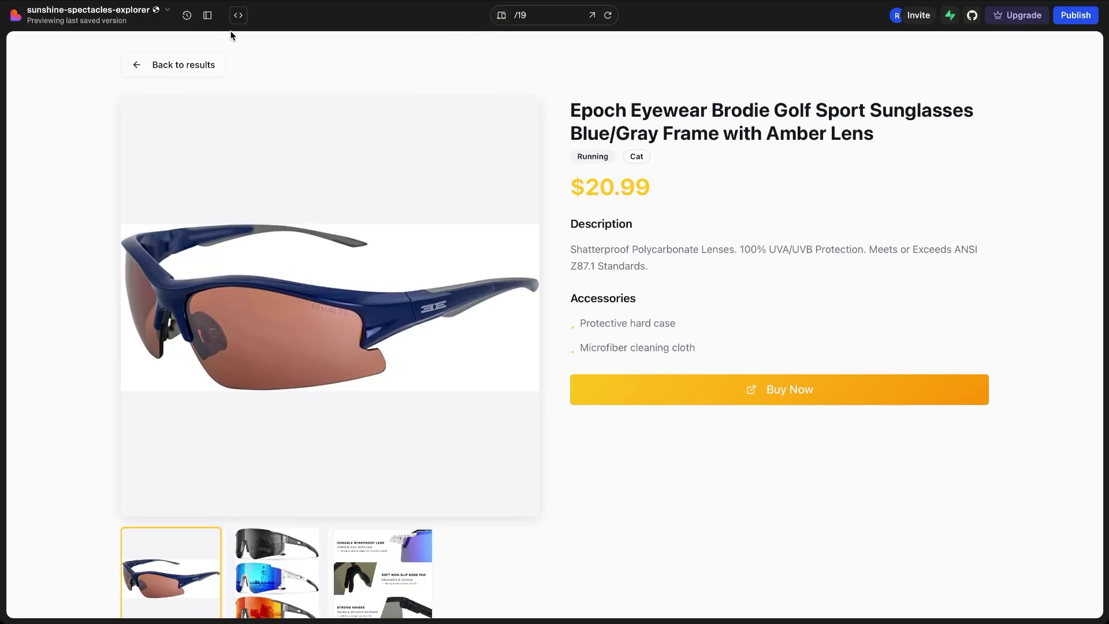
Send Ask Lovable a luxury restyle prompt beginning 'I'd like to restyle sunglasses directory'.
{"action": "left_click", "coordinate": [208, 16]}
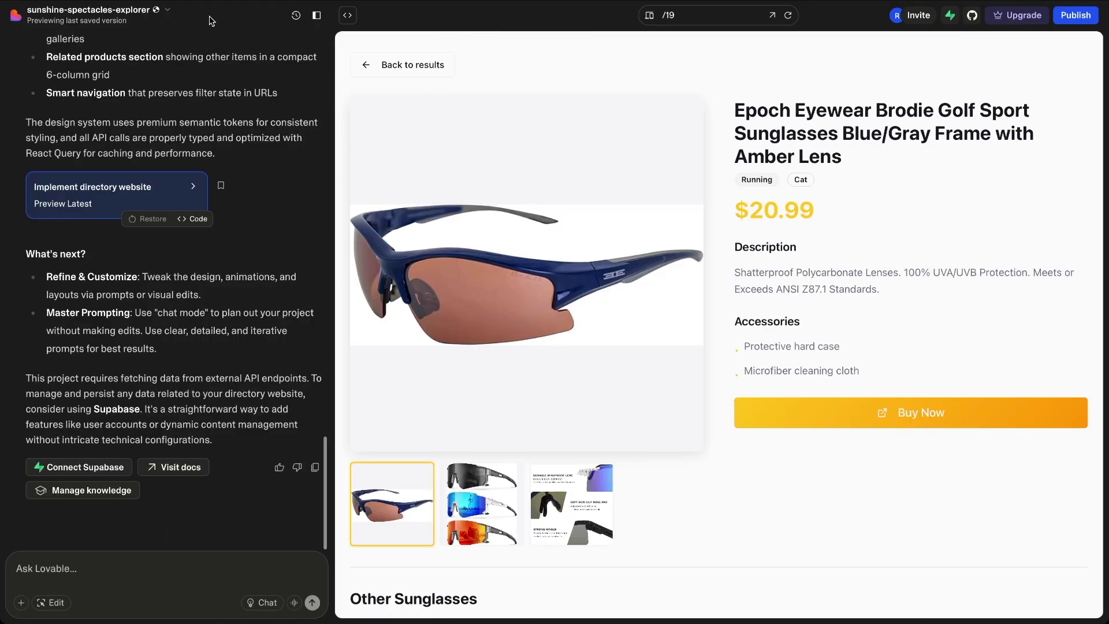
{"action": "left_click", "coordinate": [162, 576]}
{"action": "type", "text": "I'd like to restyle sunglasses "}
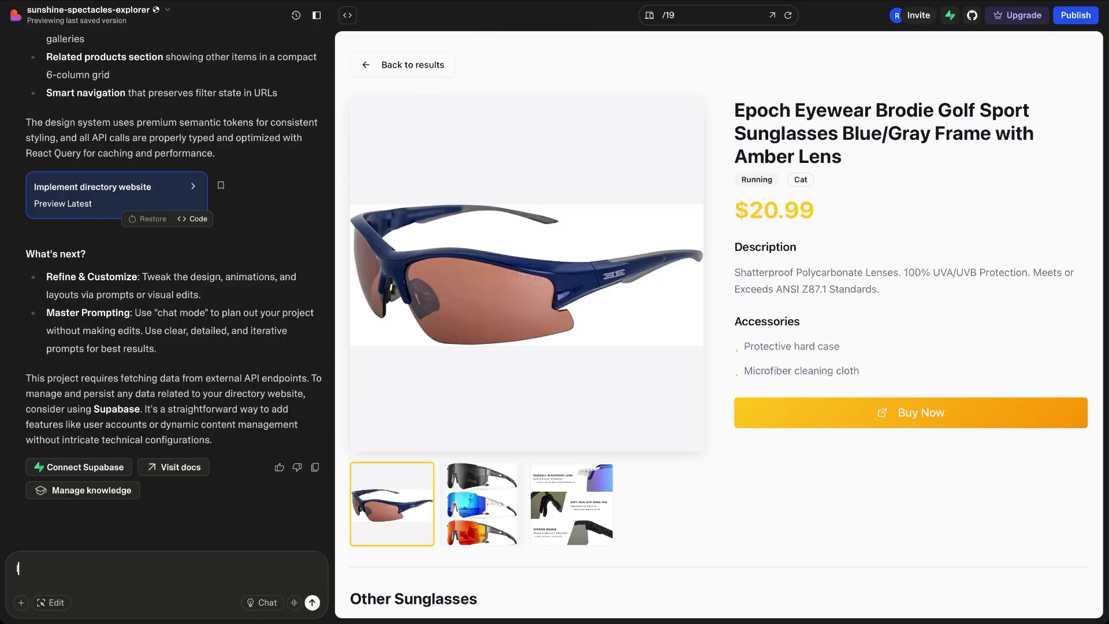
{"action": "type", "text": "directory"}
{"action": "key", "text": "ctrl+v"}
{"action": "scroll", "coordinate": [316, 538], "scroll_direction": "down", "scroll_amount": 5}
{"action": "scroll", "coordinate": [316, 539], "scroll_direction": "down", "scroll_amount": 4}
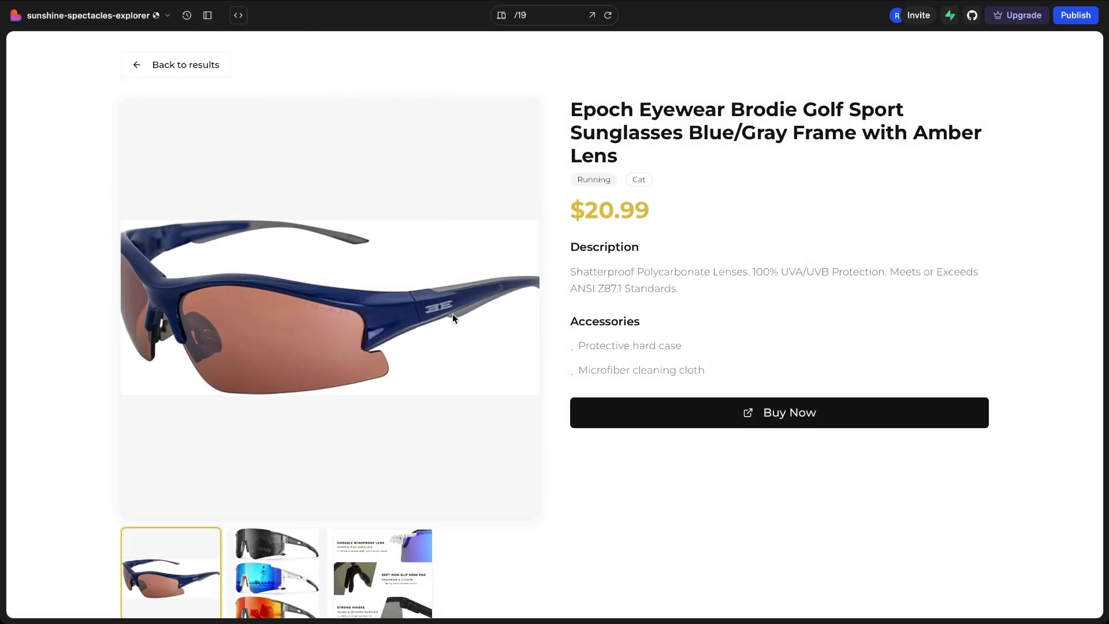
Go back to the results and open the restyled Golf Sunglasses product page.
{"action": "left_click", "coordinate": [210, 65]}
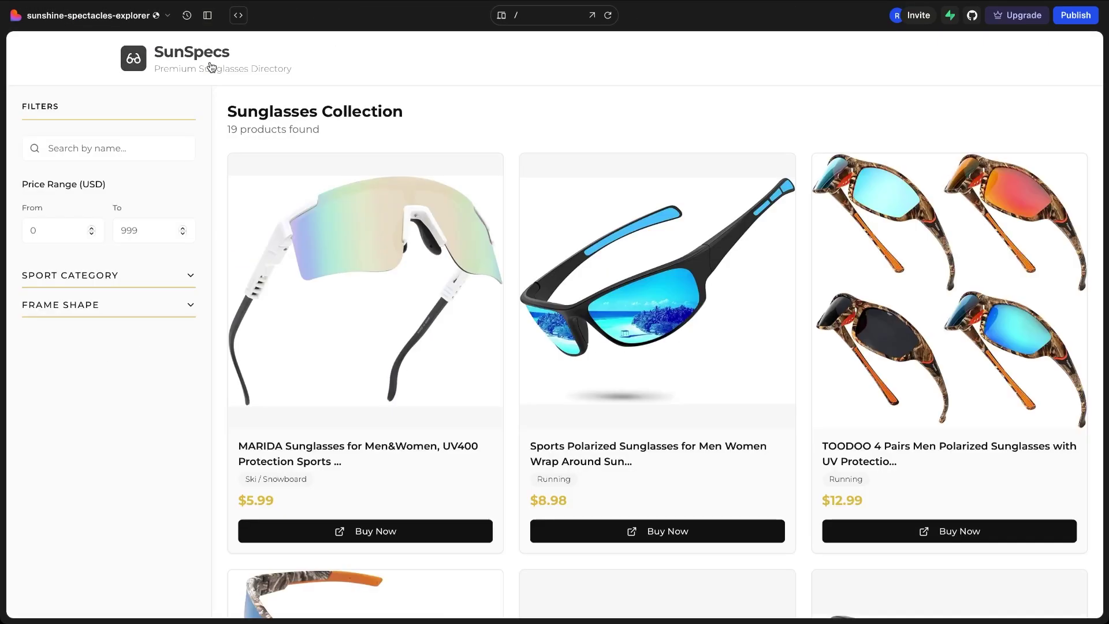
{"action": "scroll", "coordinate": [511, 432], "scroll_direction": "down", "scroll_amount": 1}
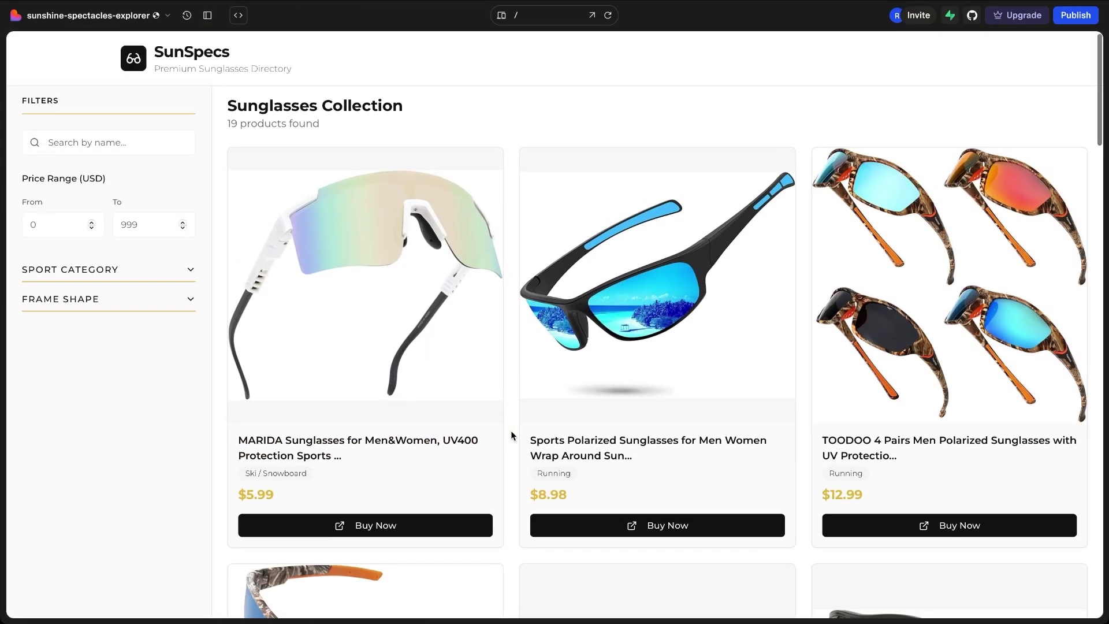
{"action": "scroll", "coordinate": [512, 433], "scroll_direction": "down", "scroll_amount": 7}
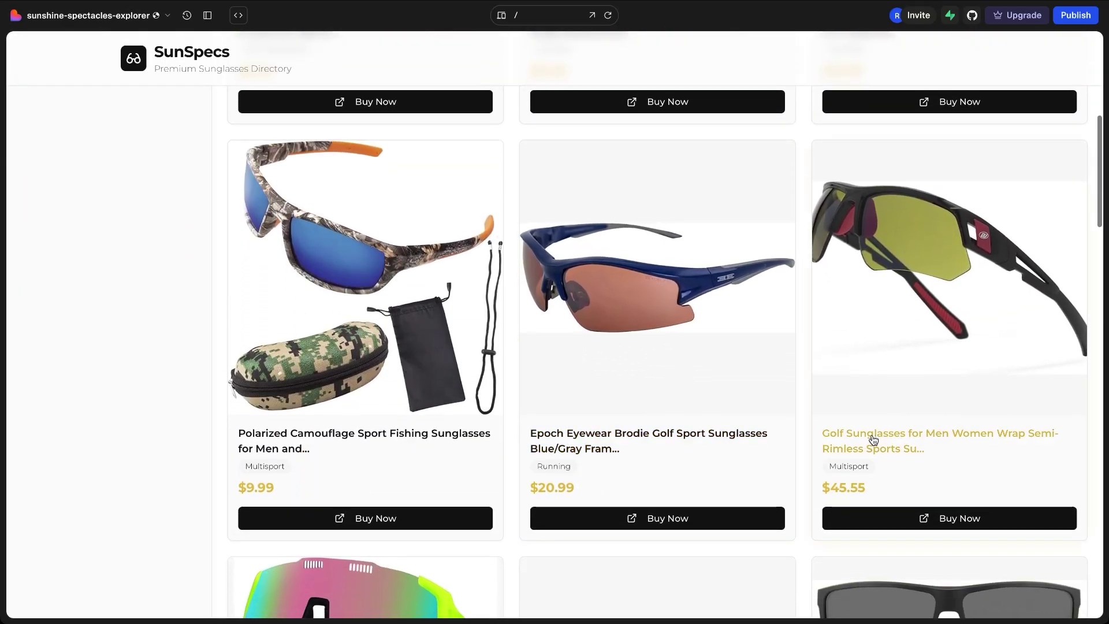
{"action": "left_click", "coordinate": [873, 440]}
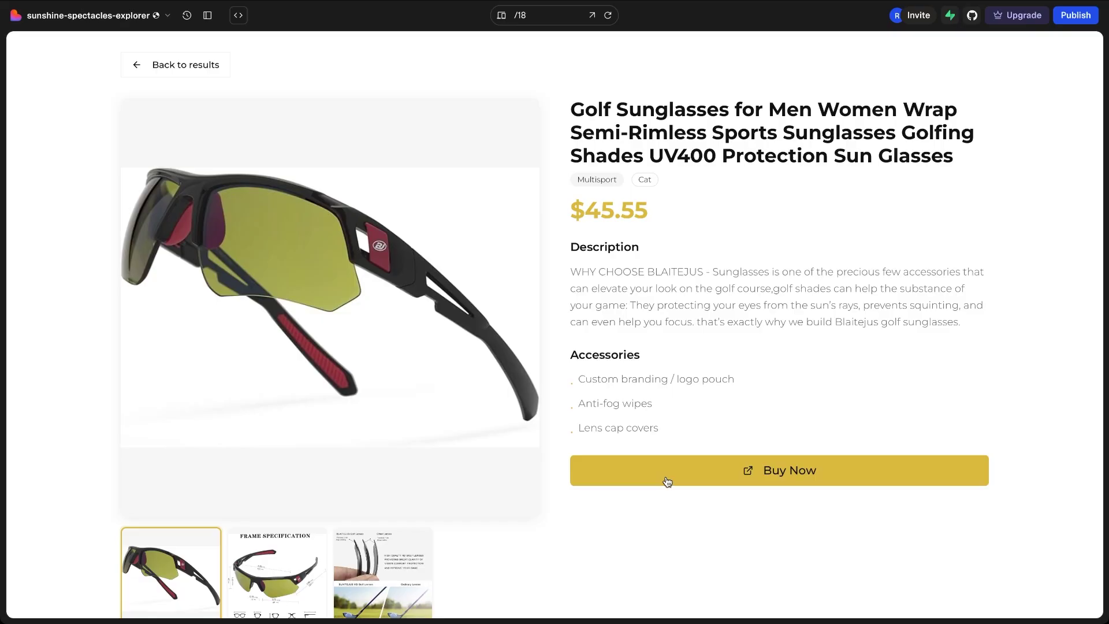
{"action": "scroll", "coordinate": [411, 349], "scroll_direction": "down", "scroll_amount": 5}
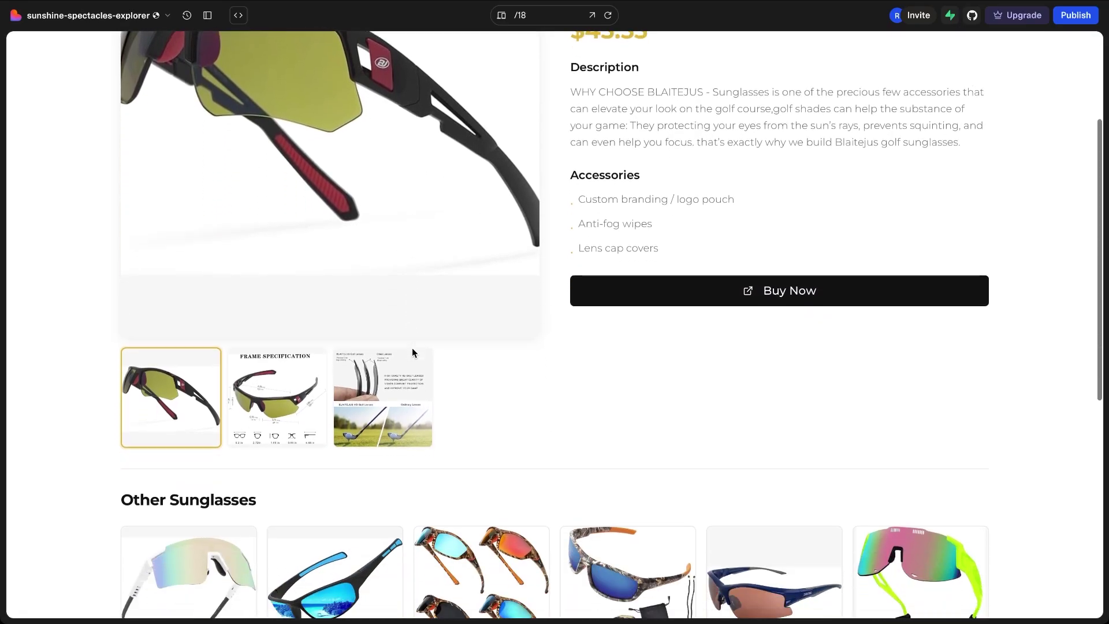
{"action": "scroll", "coordinate": [413, 352], "scroll_direction": "down", "scroll_amount": 1}
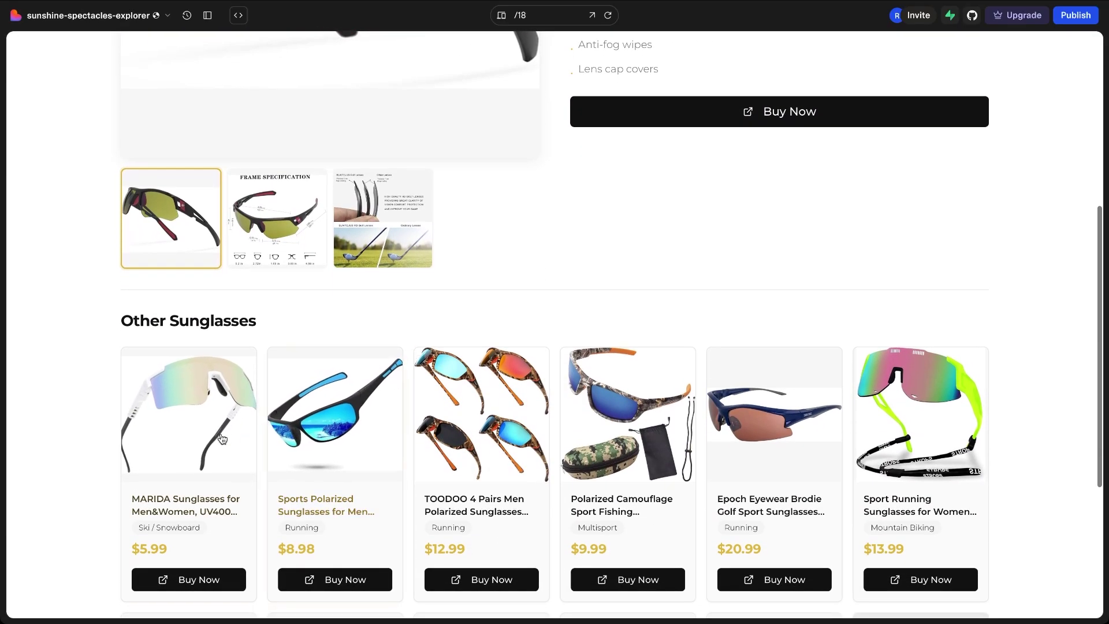
Return to the 19-product collection home page via the SunSpecs logo.
{"action": "scroll", "coordinate": [391, 235], "scroll_direction": "up", "scroll_amount": 1}
{"action": "scroll", "coordinate": [391, 235], "scroll_direction": "up", "scroll_amount": 5}
{"action": "left_click", "coordinate": [194, 68]}
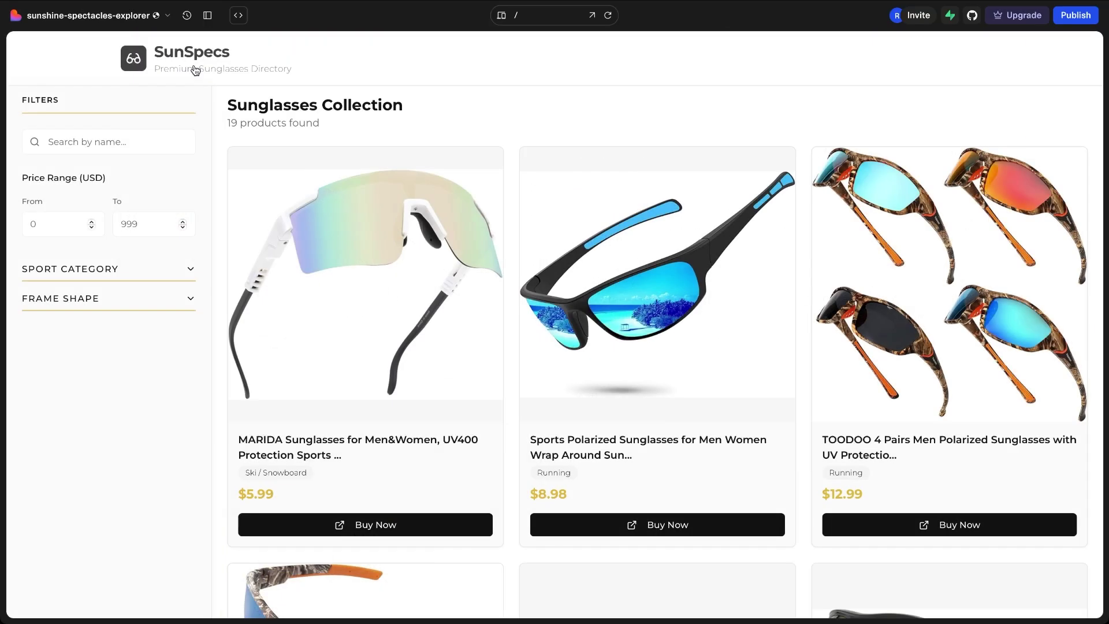
Filter the collection to the Running sport category with a maximum price of 10.
{"action": "left_click", "coordinate": [191, 274]}
{"action": "left_click", "coordinate": [182, 315]}
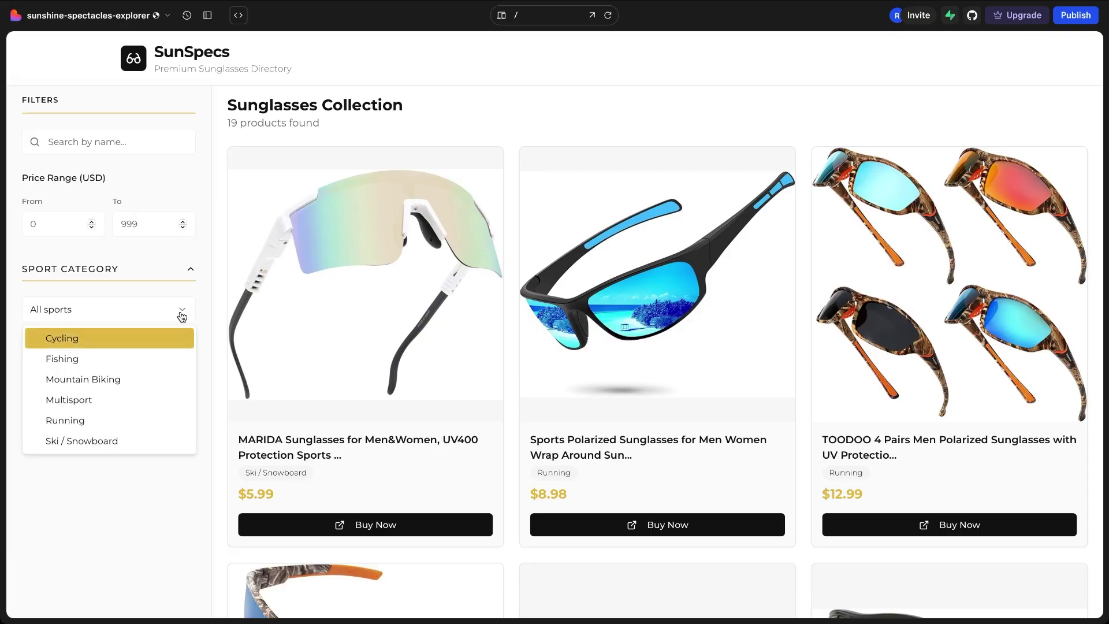
{"action": "left_click", "coordinate": [106, 420]}
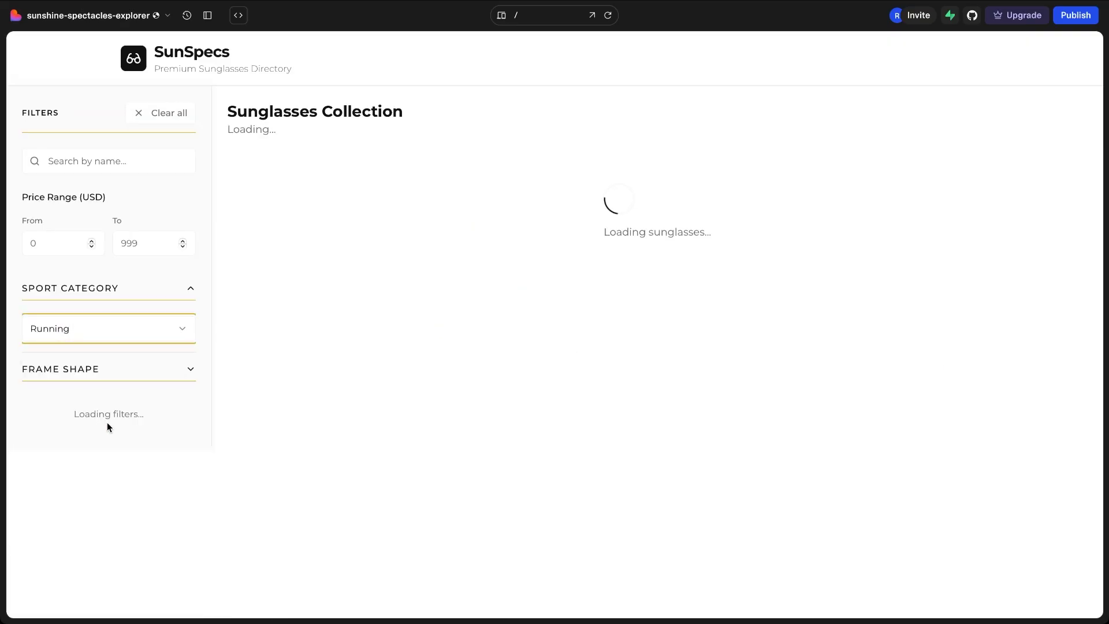
{"action": "left_click", "coordinate": [139, 240]}
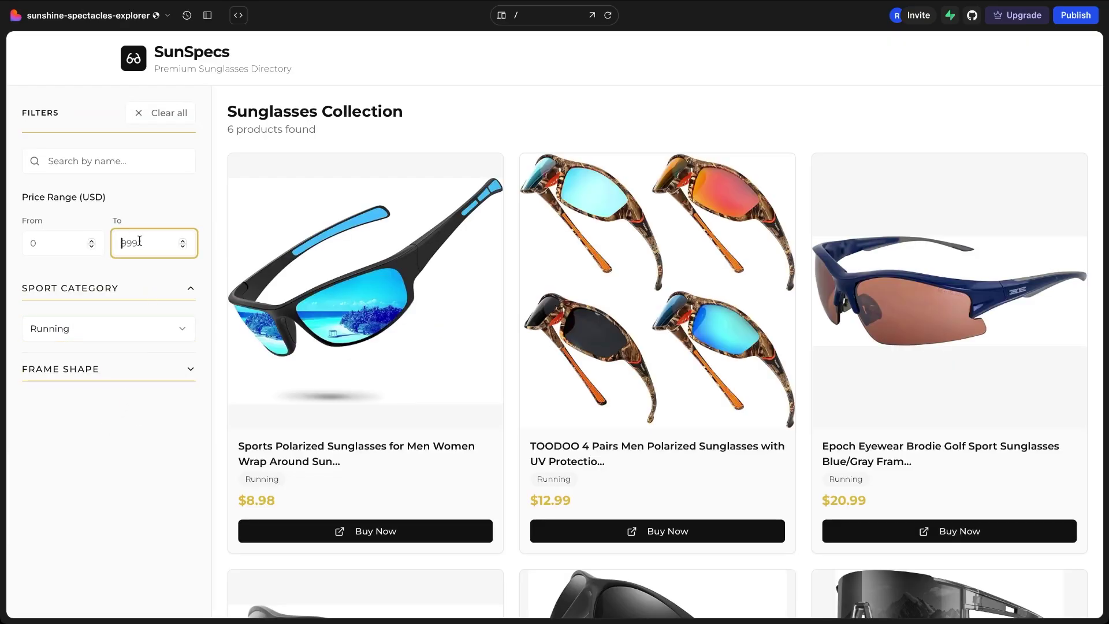
{"action": "type", "text": "10"}
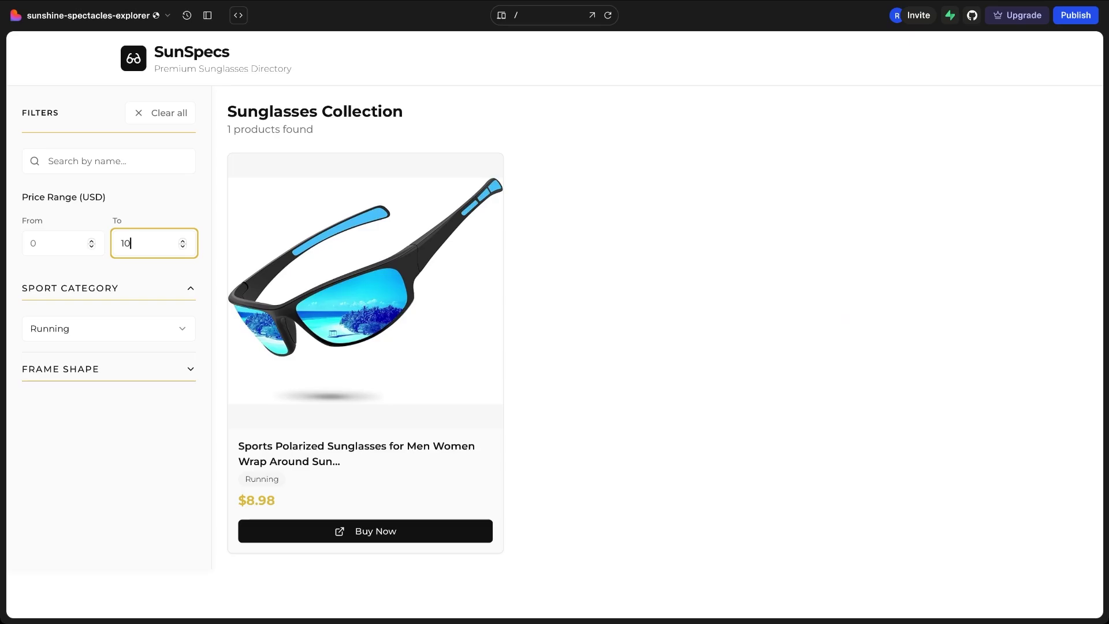